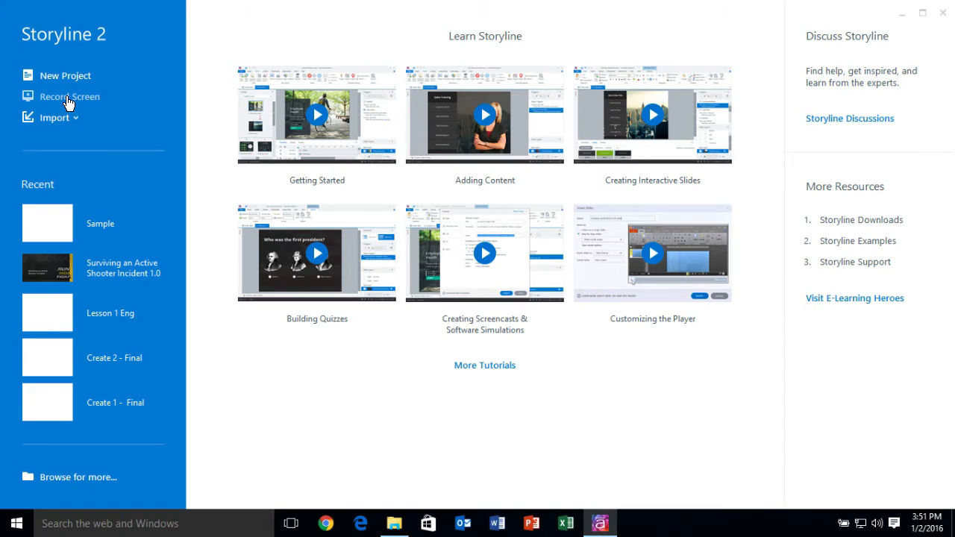
Open the recent Sample project and start a new screen recording.
left_click(46, 216)
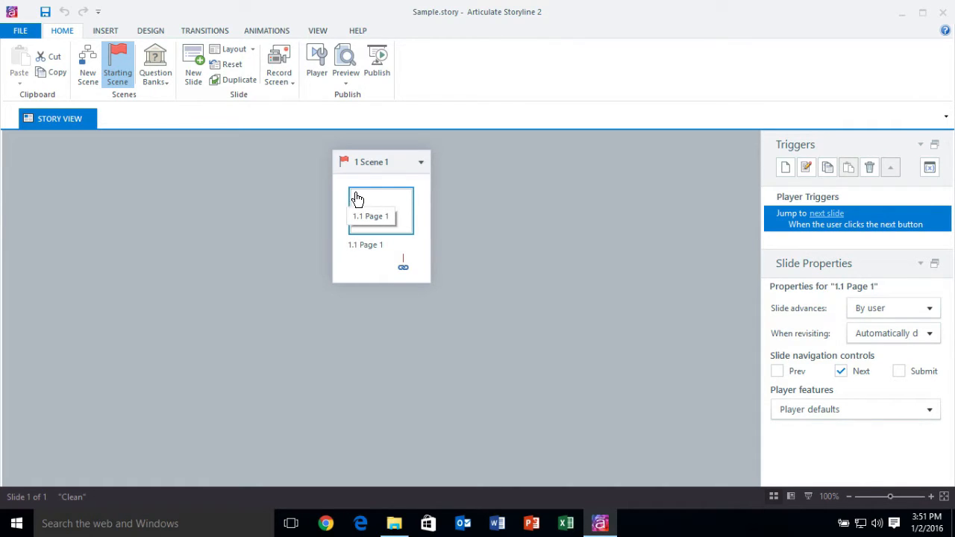
left_click(101, 32)
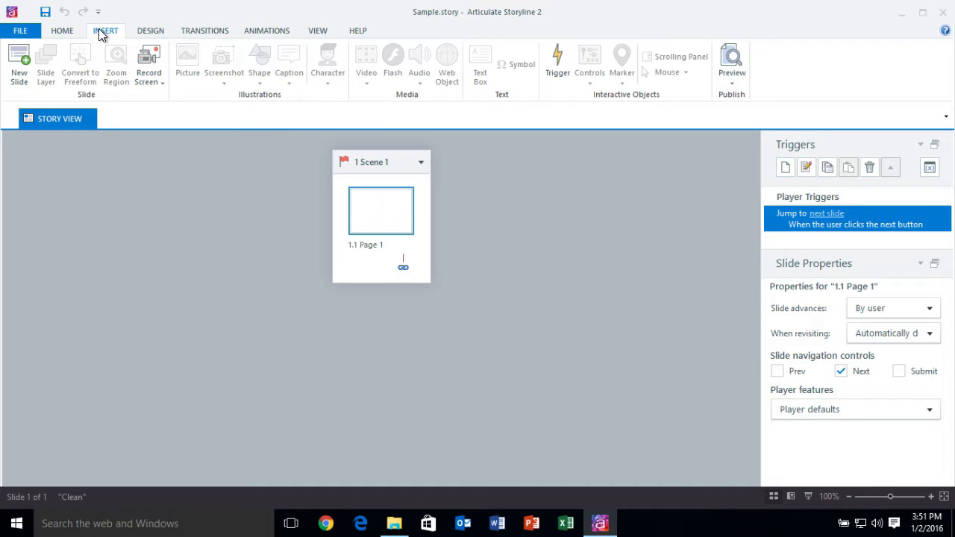
left_click(158, 81)
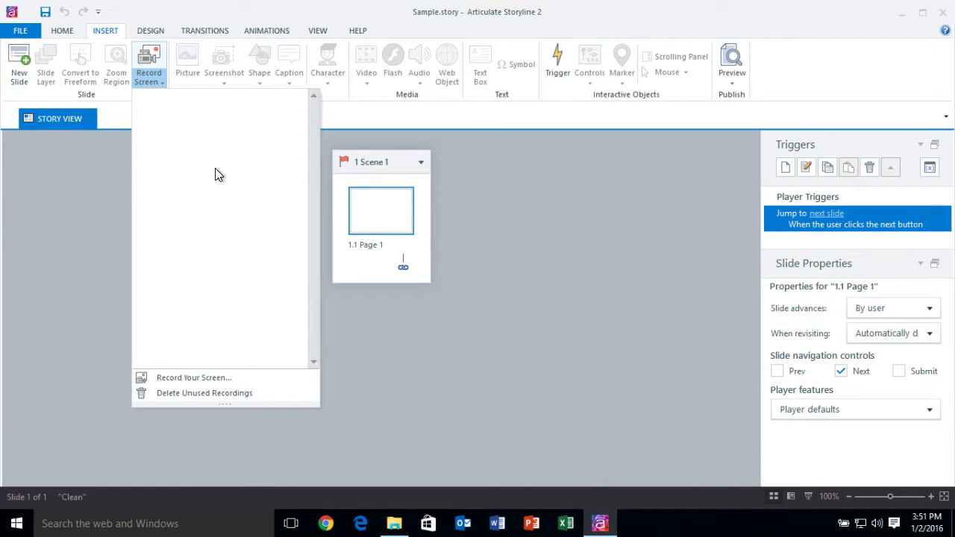
left_click(153, 58)
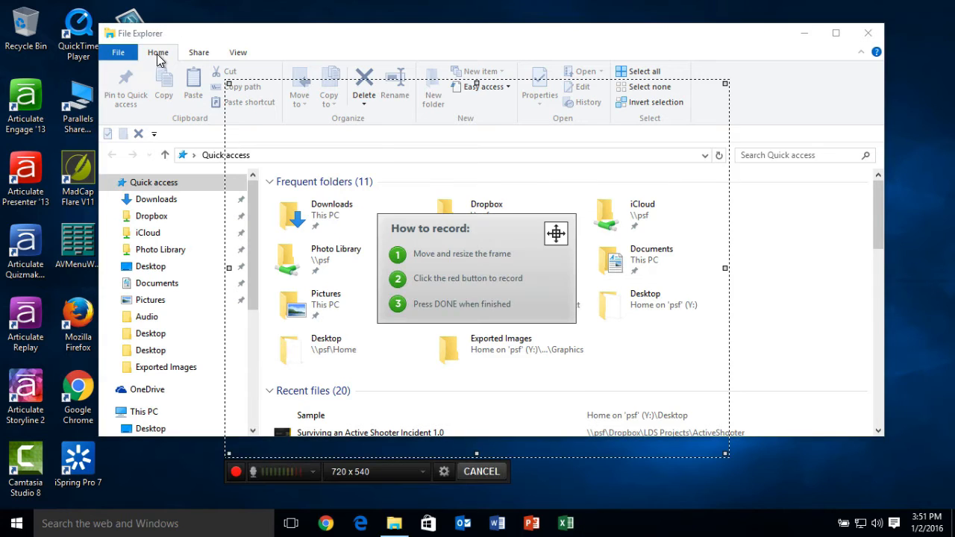
Align the recording frame with the File Explorer window's upper-left corner and enlarge it to about 785 x 589.
left_click_drag(556, 234, 504, 197)
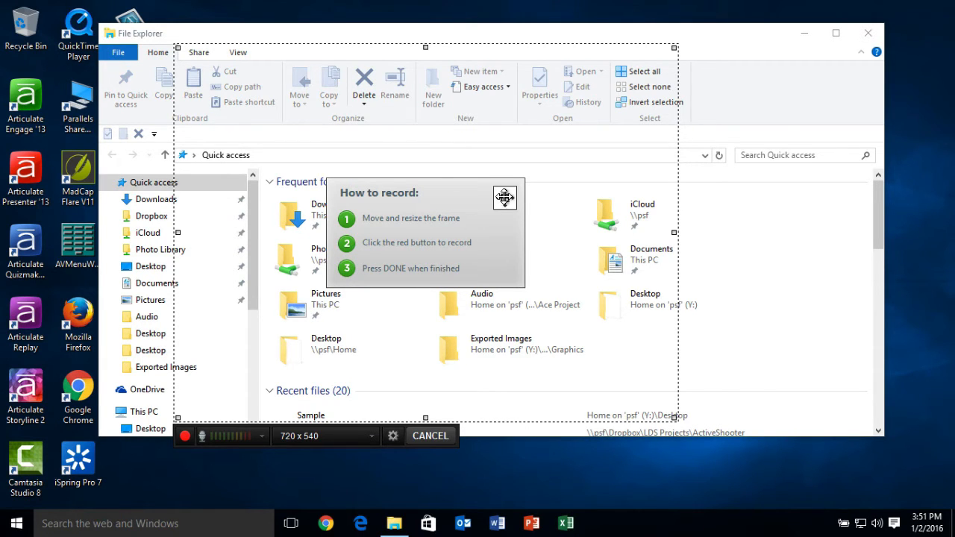
left_click_drag(506, 197, 429, 177)
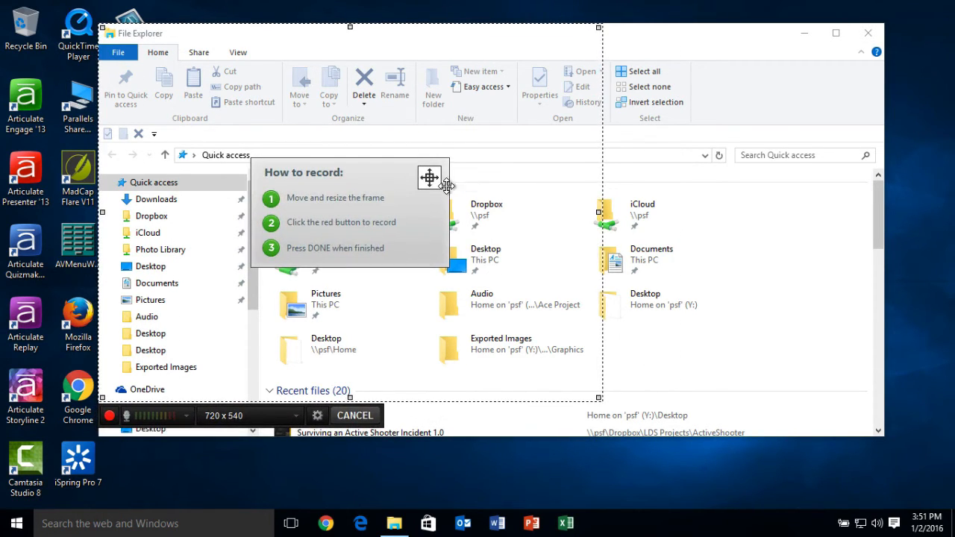
left_click_drag(598, 397, 776, 429)
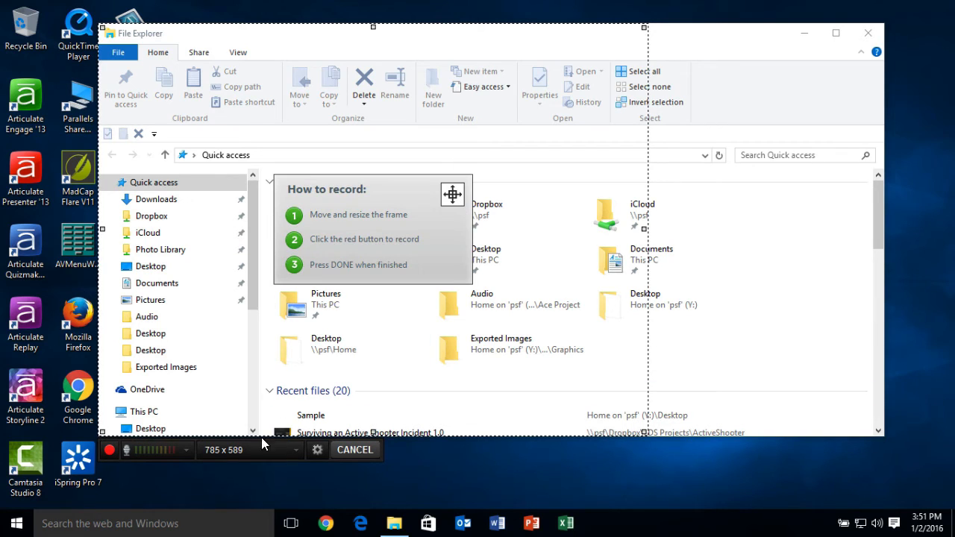
Examine the frame size presets, the recorder's shortcut and sound settings, and the available audio sources.
left_click(292, 444)
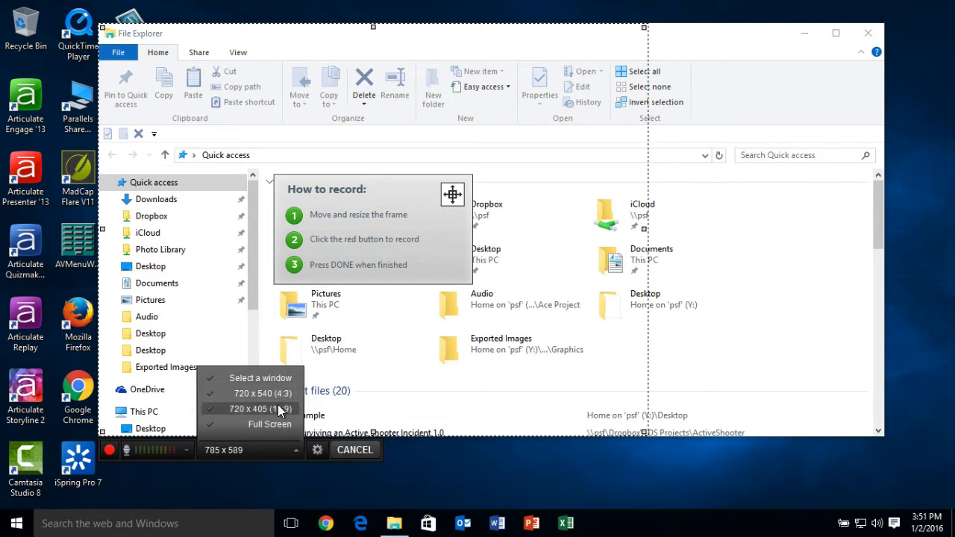
left_click(316, 452)
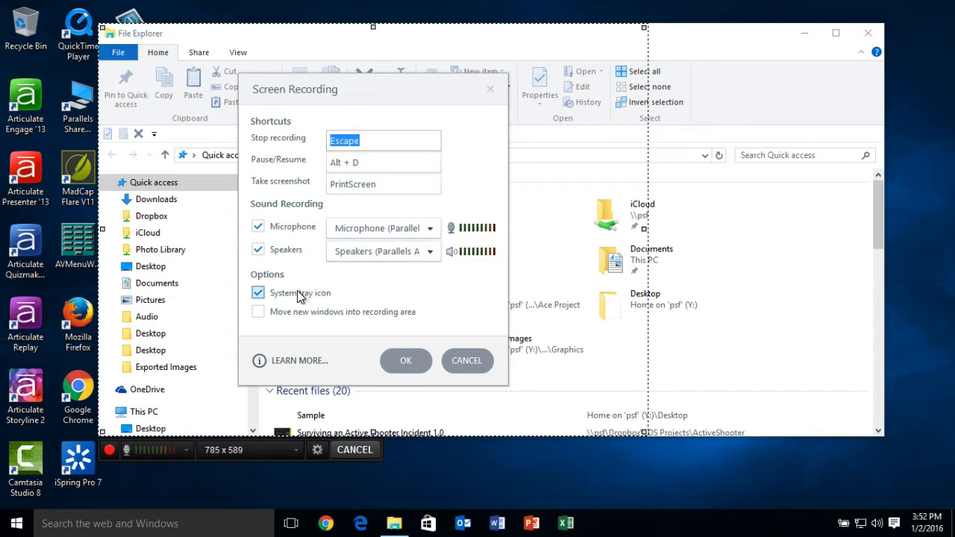
left_click(363, 158)
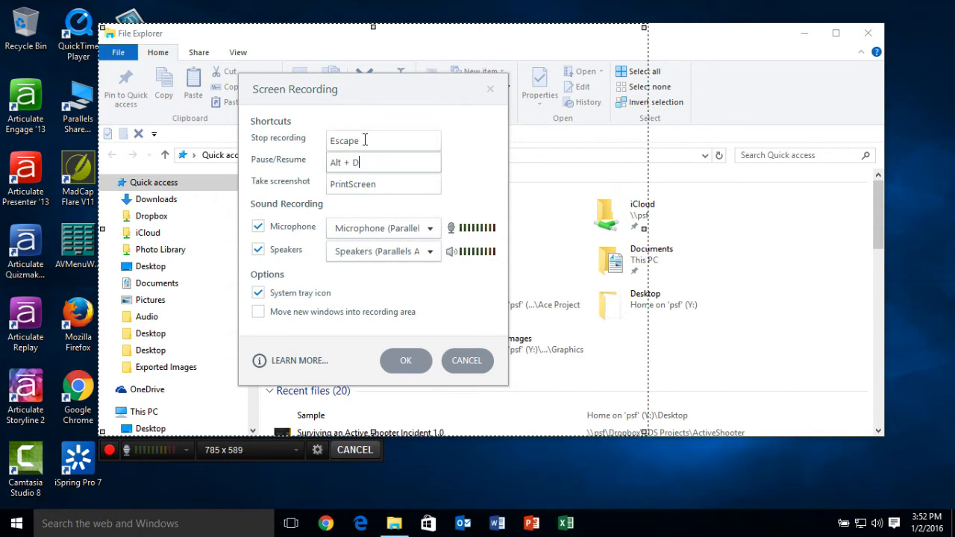
left_click_drag(366, 140, 297, 137)
left_click(368, 164)
left_click(470, 353)
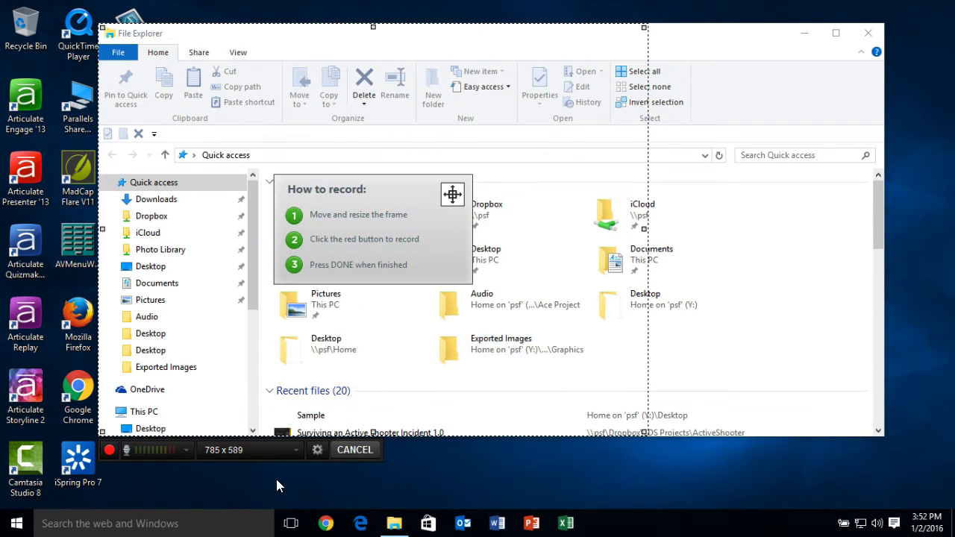
left_click(298, 448)
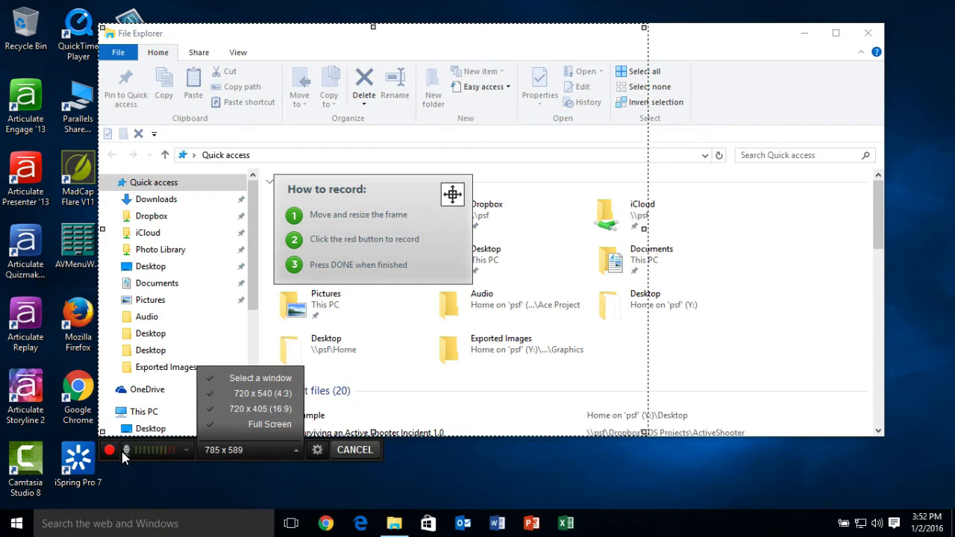
left_click(143, 451)
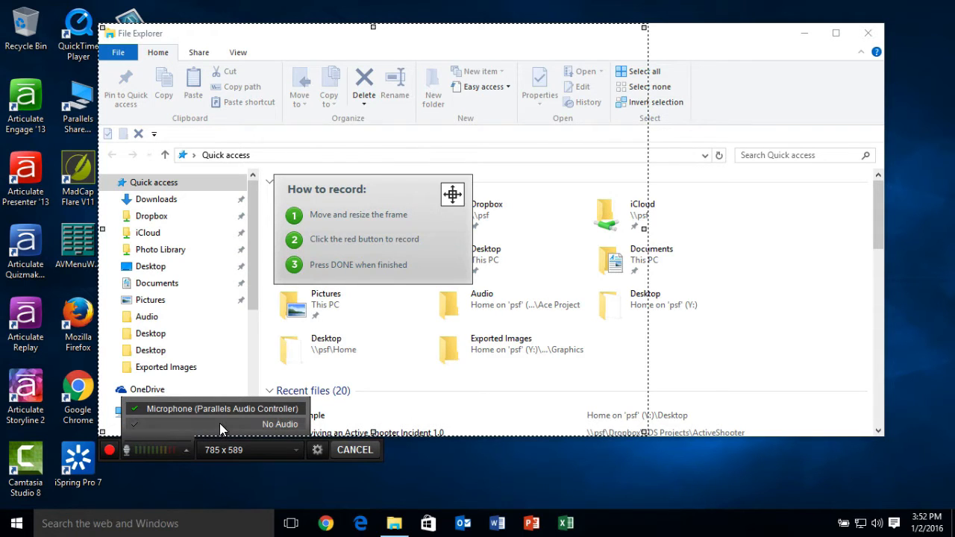
Record opening File Explorer's Help page and minimizing the browser, and finish the recording.
left_click(109, 449)
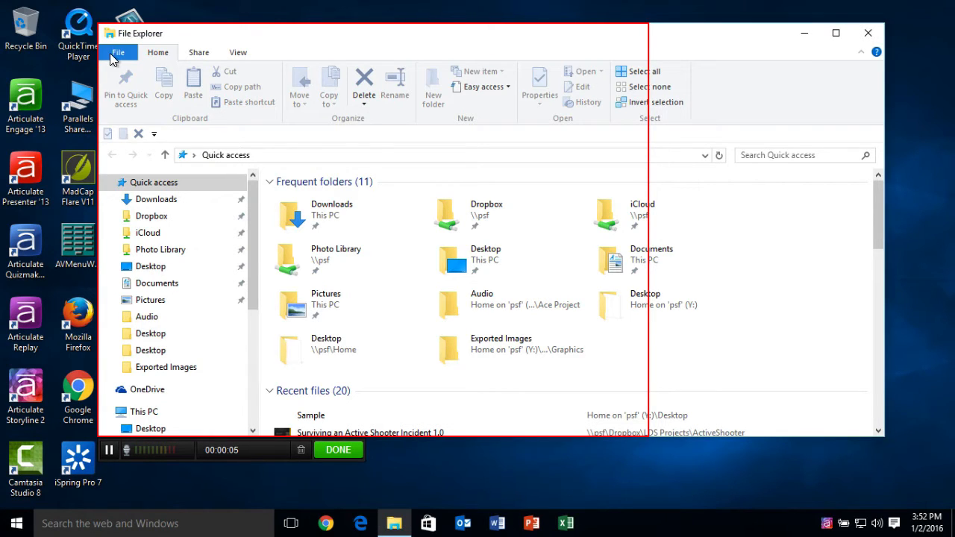
left_click(114, 53)
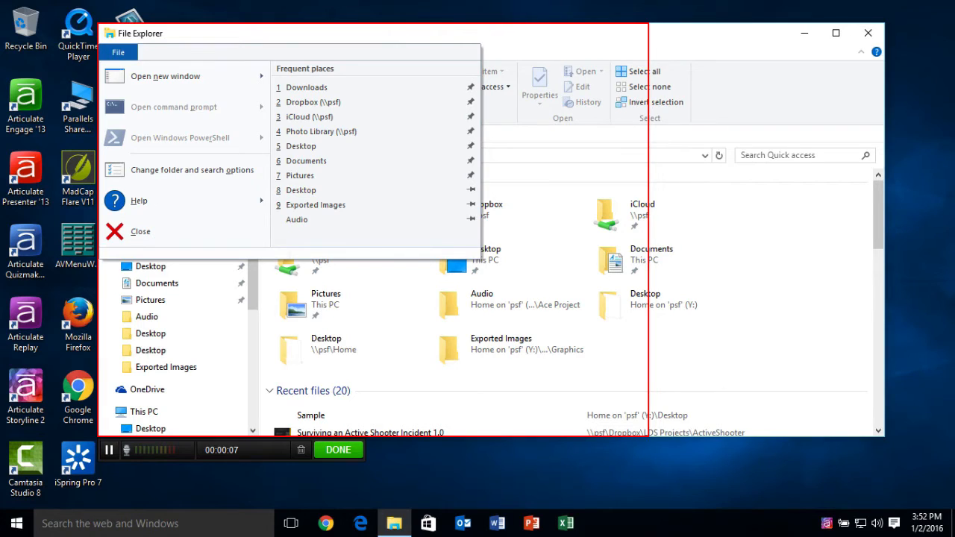
mouse_move(163, 188)
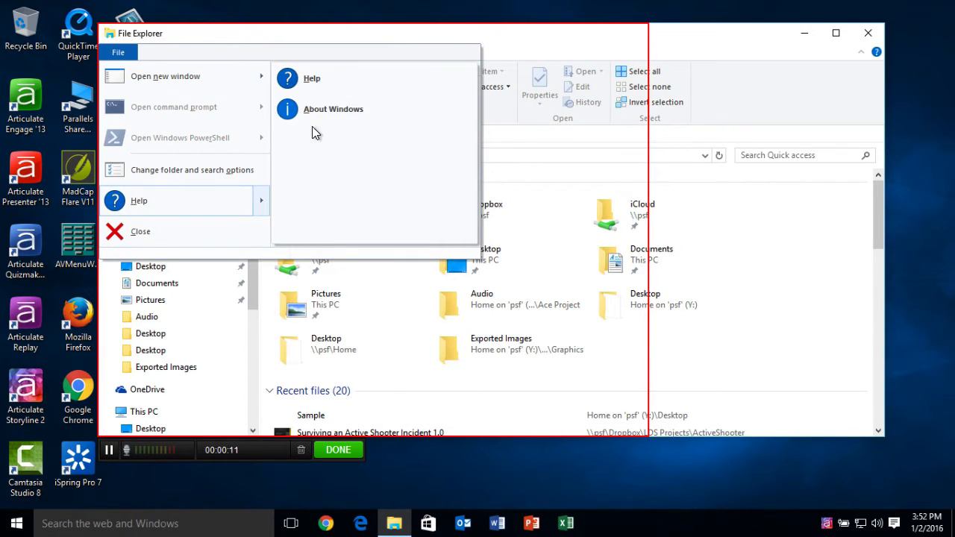
left_click(325, 82)
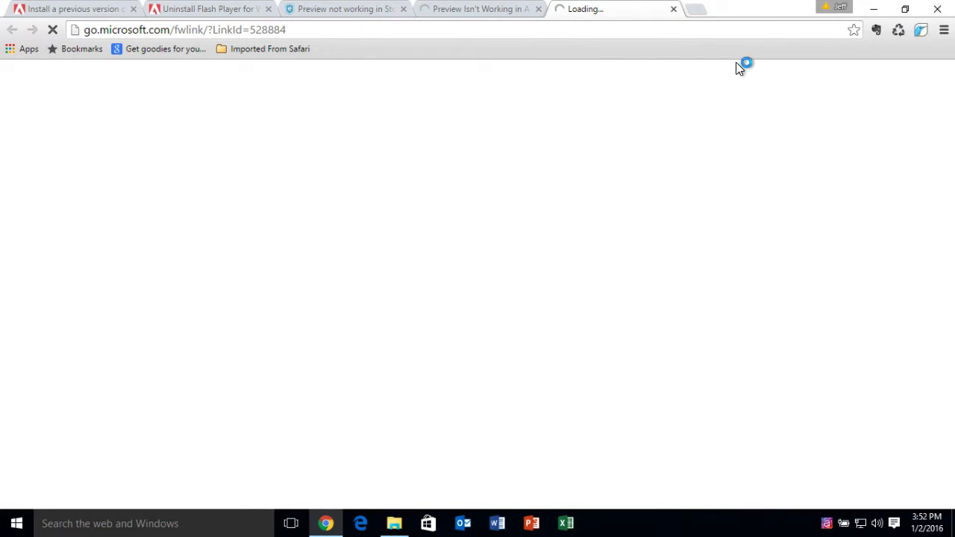
left_click(873, 8)
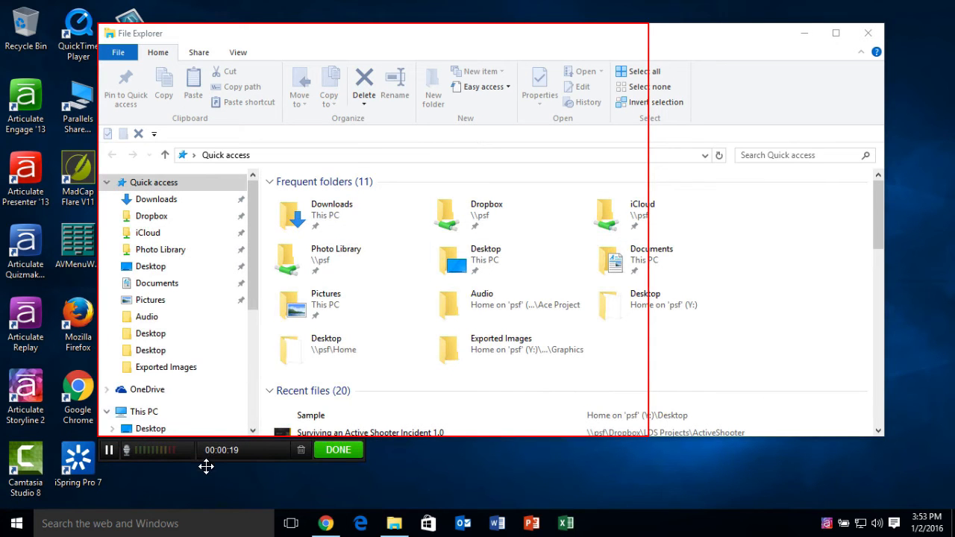
left_click(338, 448)
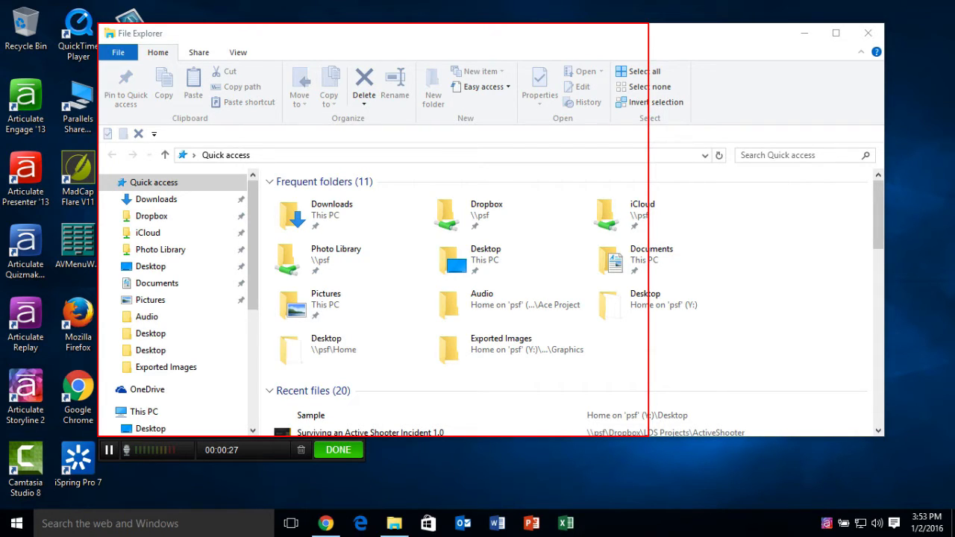
left_click(337, 448)
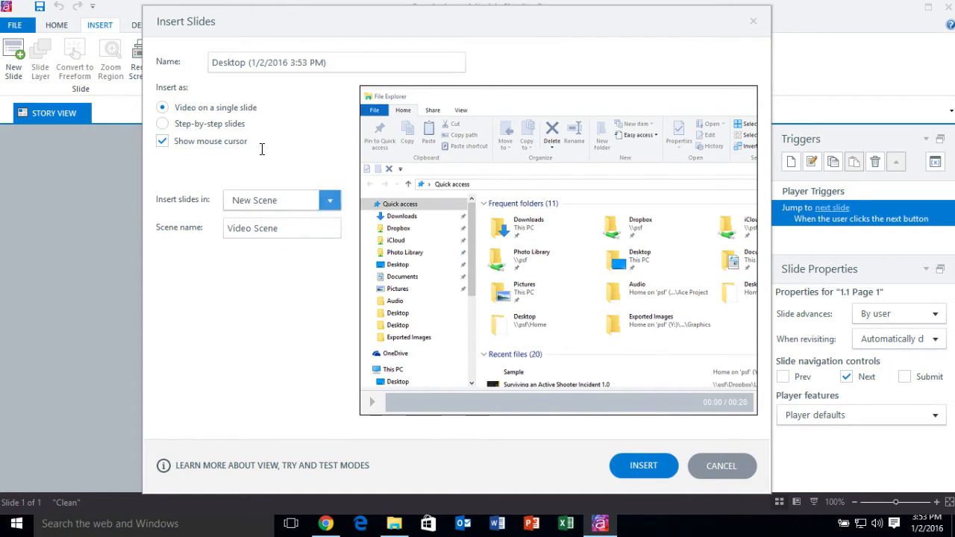
Name the recording File Explorer.
left_click_drag(335, 65, 203, 51)
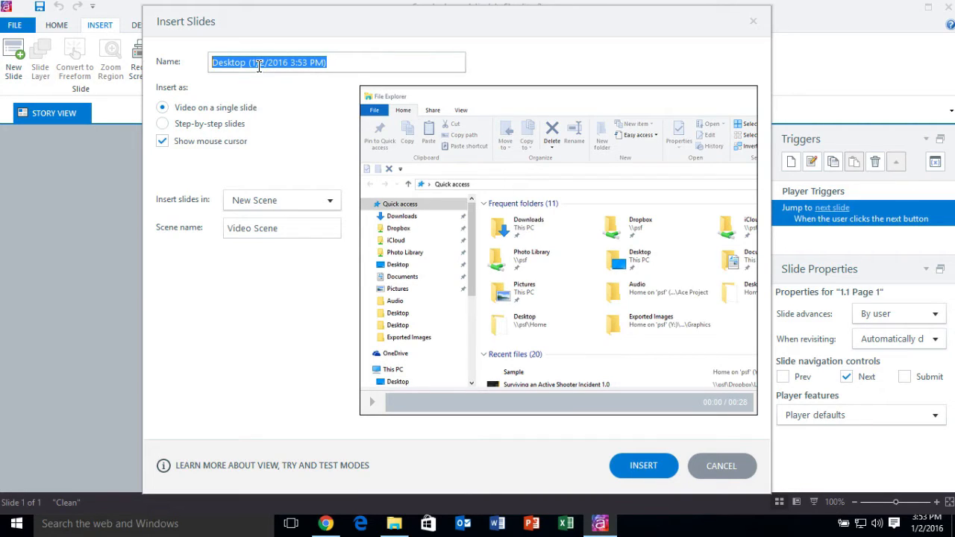
type("File ")
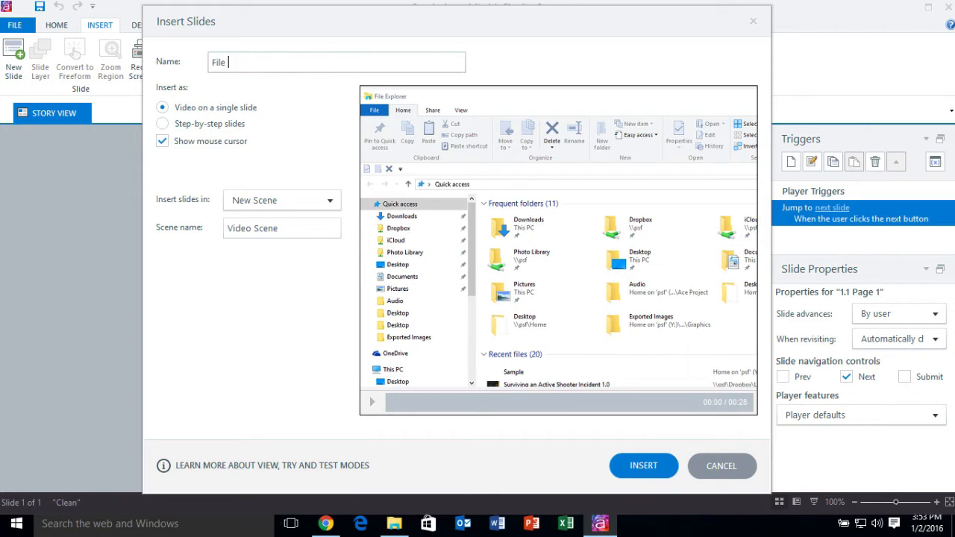
type("Explorer")
Try the existing scene 1 Scene 1 as the destination for the inserted slides.
left_click(254, 208)
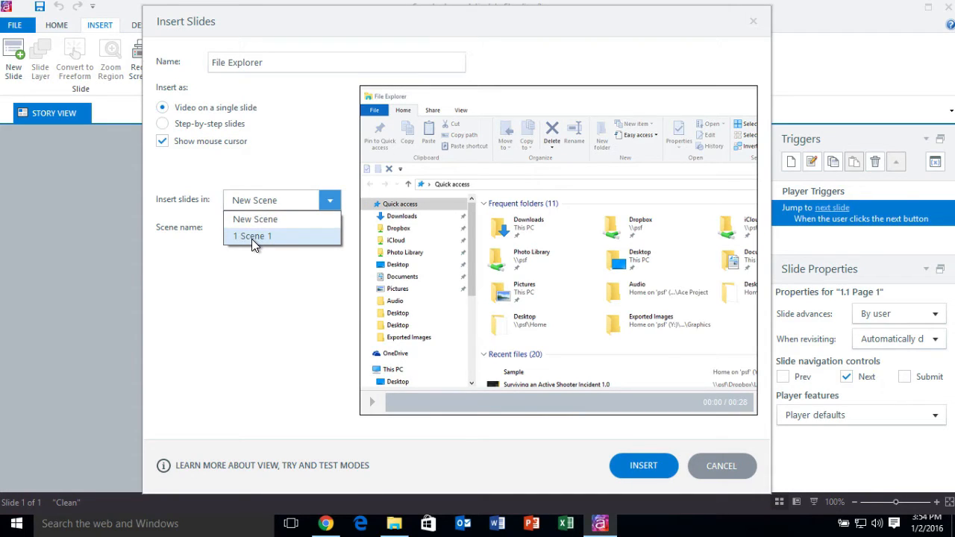
left_click(239, 270)
left_click_drag(283, 229, 200, 215)
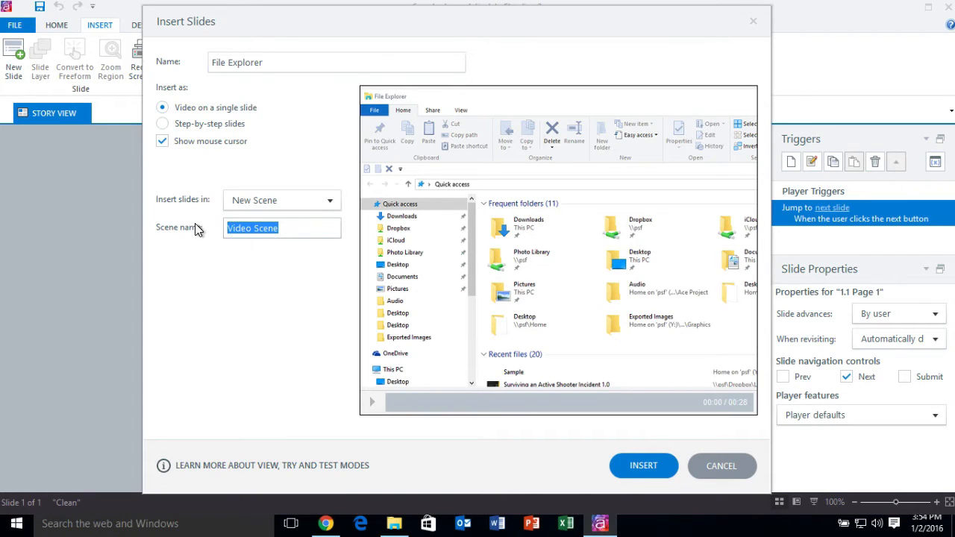
left_click(299, 200)
left_click(280, 232)
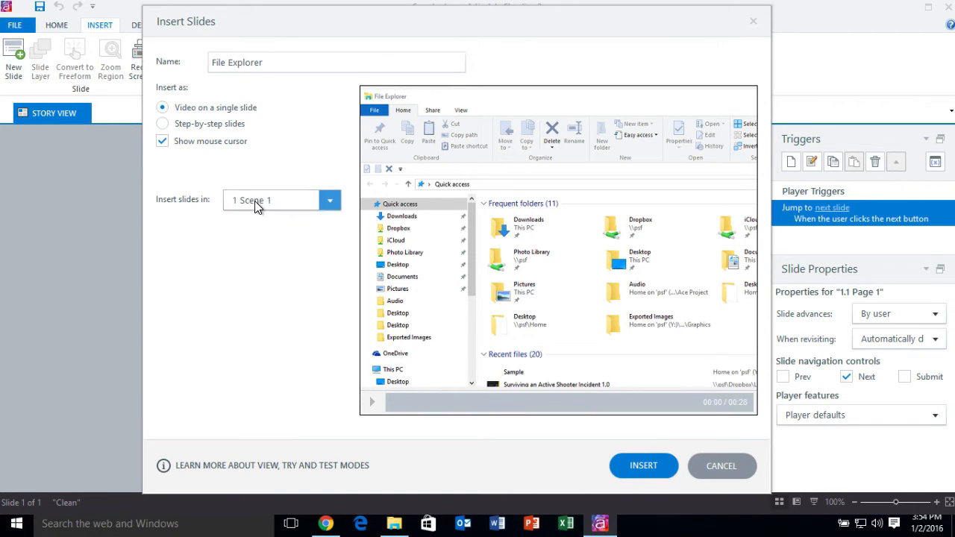
Set the destination to New Scene and insert the recording as a video on a single slide.
left_click(254, 206)
left_click(250, 218)
left_click(297, 226)
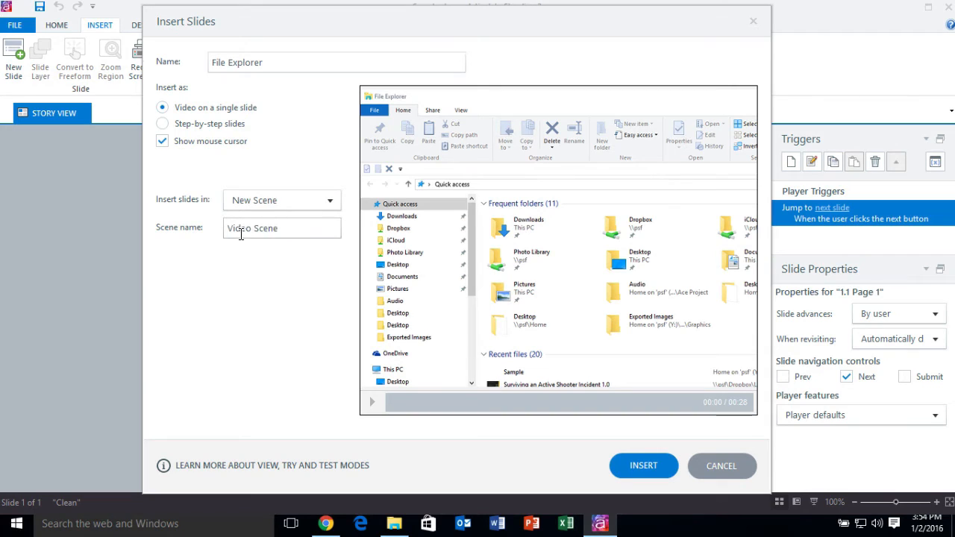
left_click(653, 466)
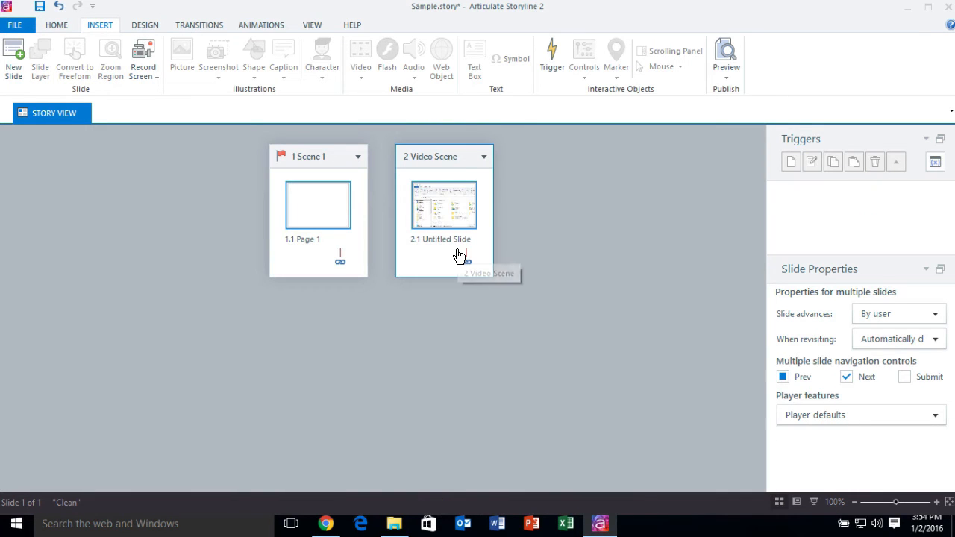
Open the recorded slide in Video Scene, select its File Explorer clip on the timeline, and preview this slide only.
double_click(448, 205)
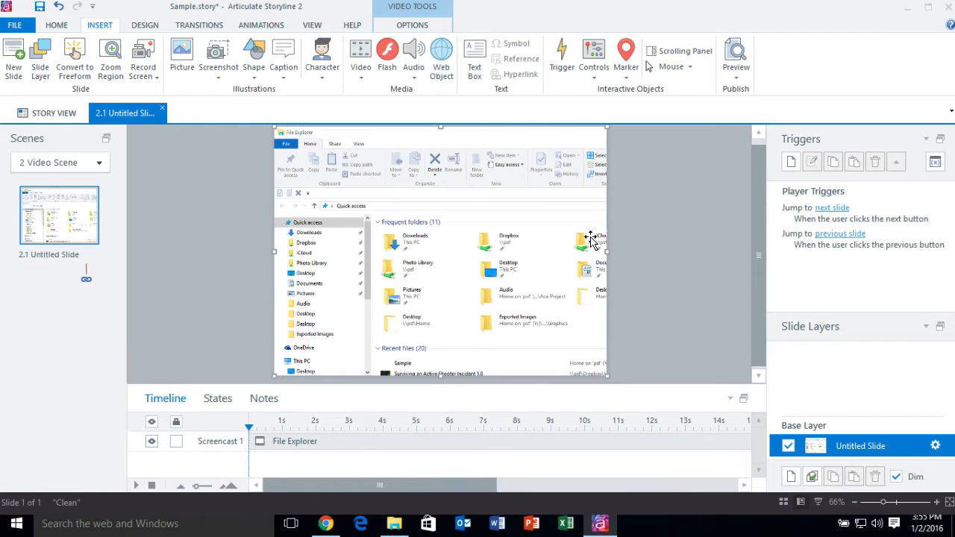
left_click(310, 441)
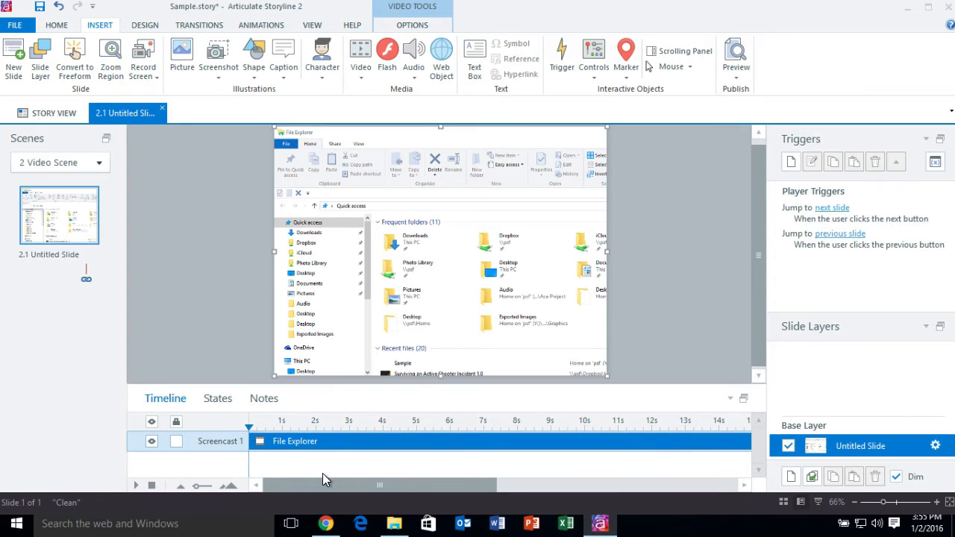
mouse_move(320, 481)
left_mouse_down()
mouse_move(657, 488)
mouse_move(310, 489)
left_mouse_up()
left_click(735, 74)
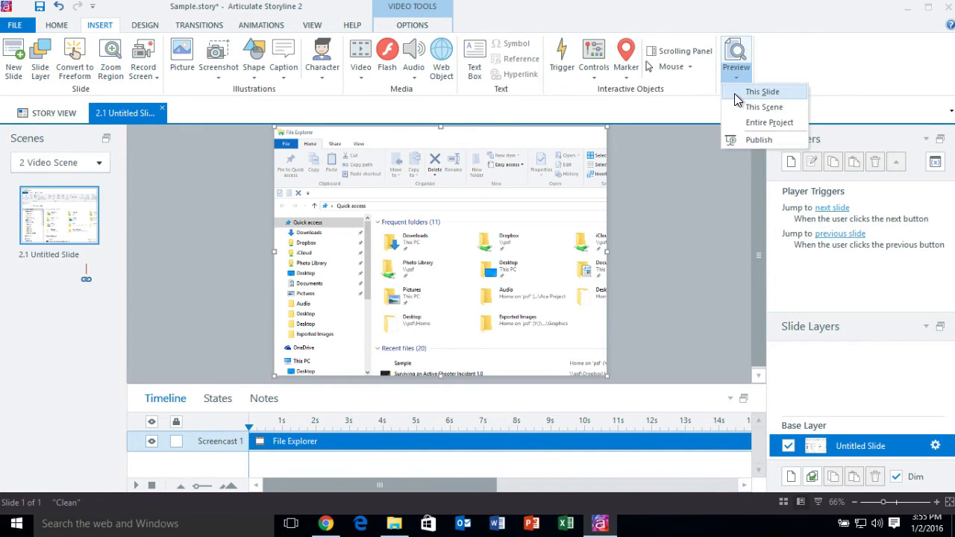
left_click(761, 92)
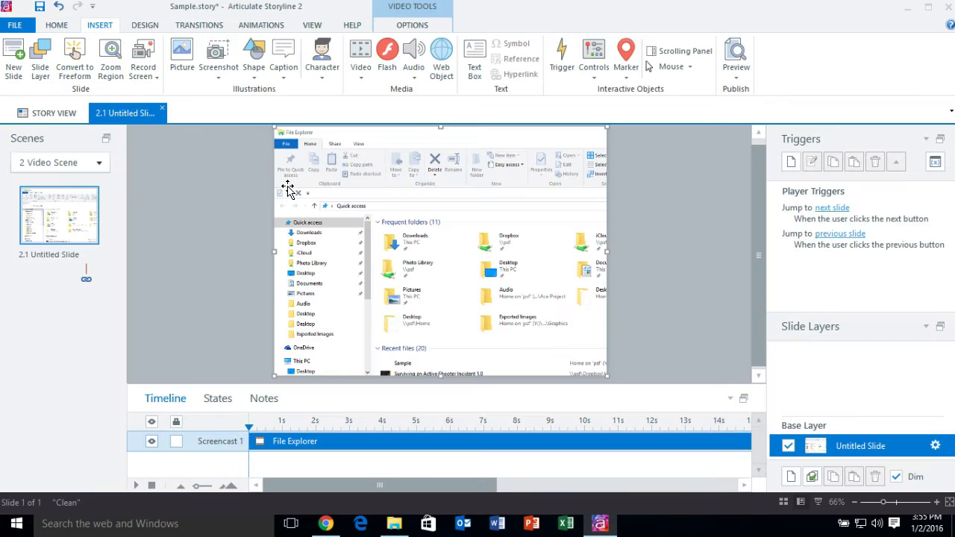
Return to Story View and delete the Video Scene together with its slide.
left_click(54, 114)
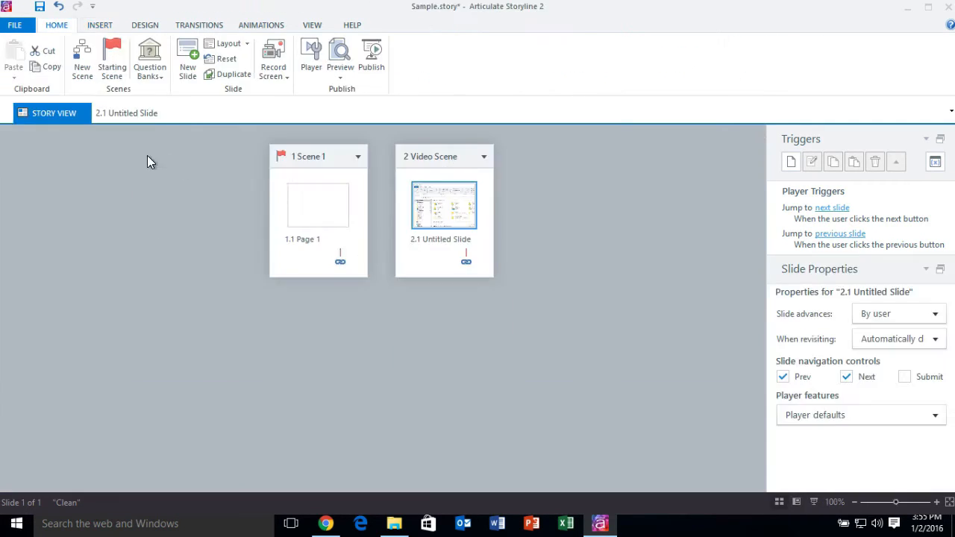
right_click(457, 193)
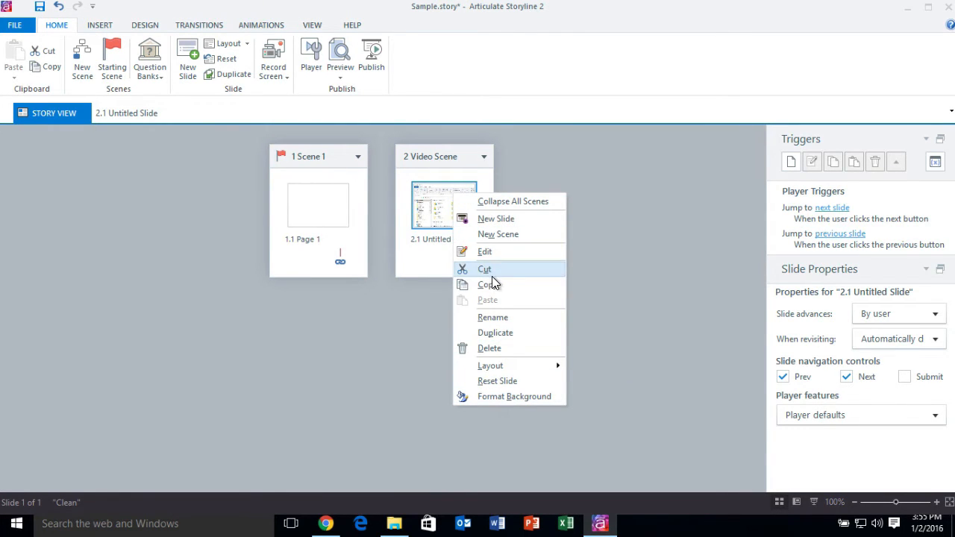
left_click(437, 171)
left_click(458, 173)
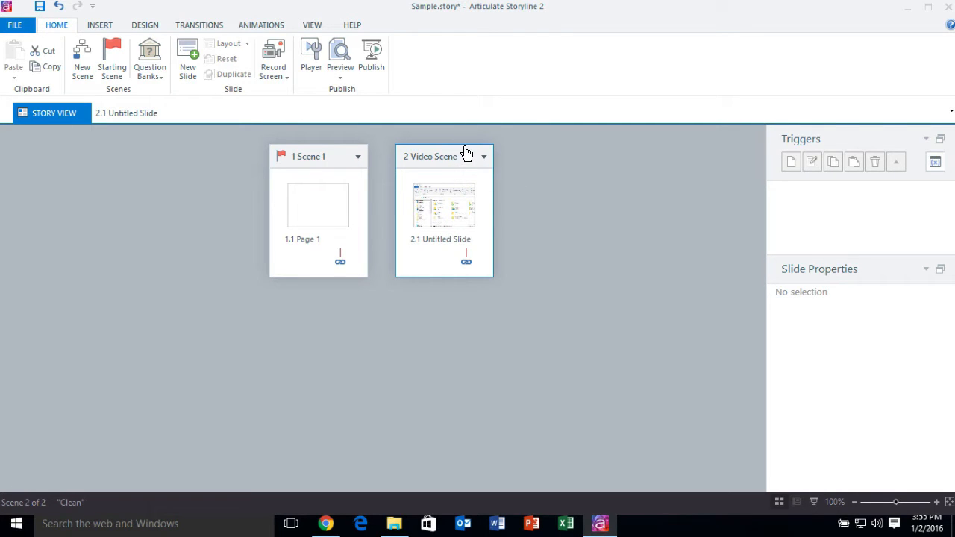
right_click(463, 149)
left_click(533, 300)
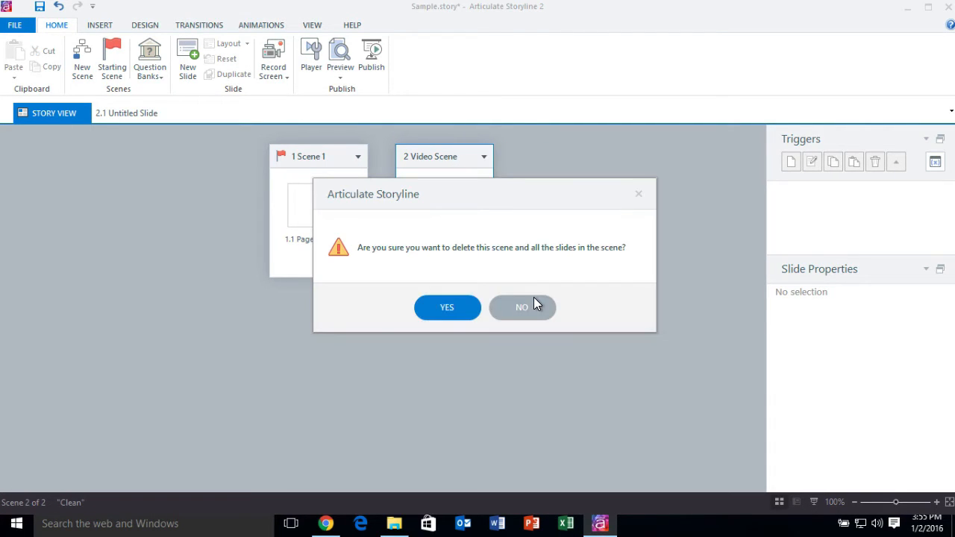
left_click(442, 308)
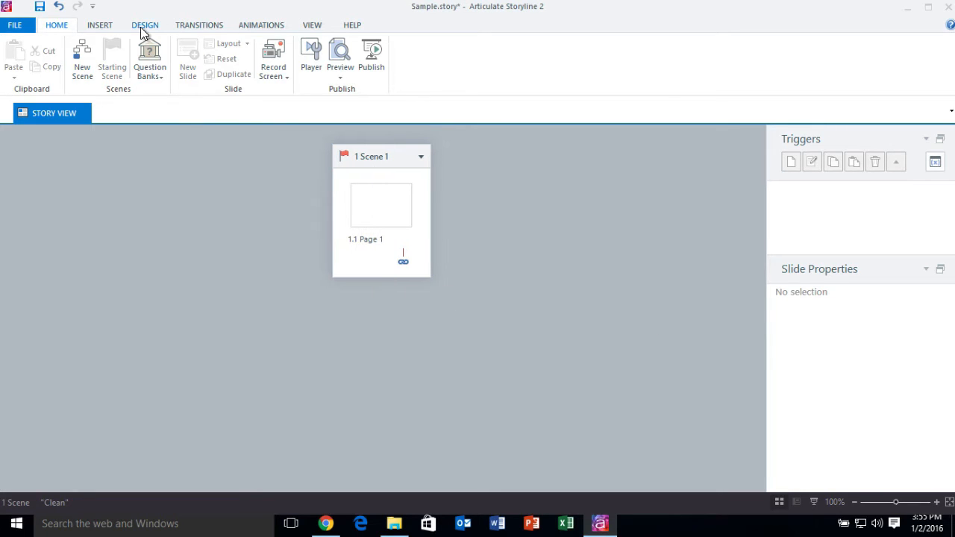
Insert the File Explorer recording as step-by-step slides in View mode, placed in a new scene named View Scene.
left_click(98, 25)
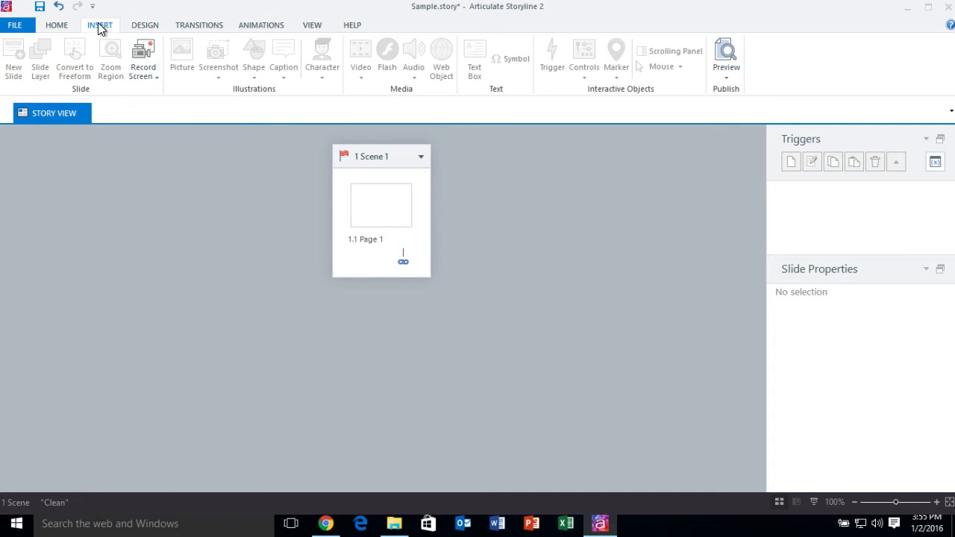
left_click(147, 70)
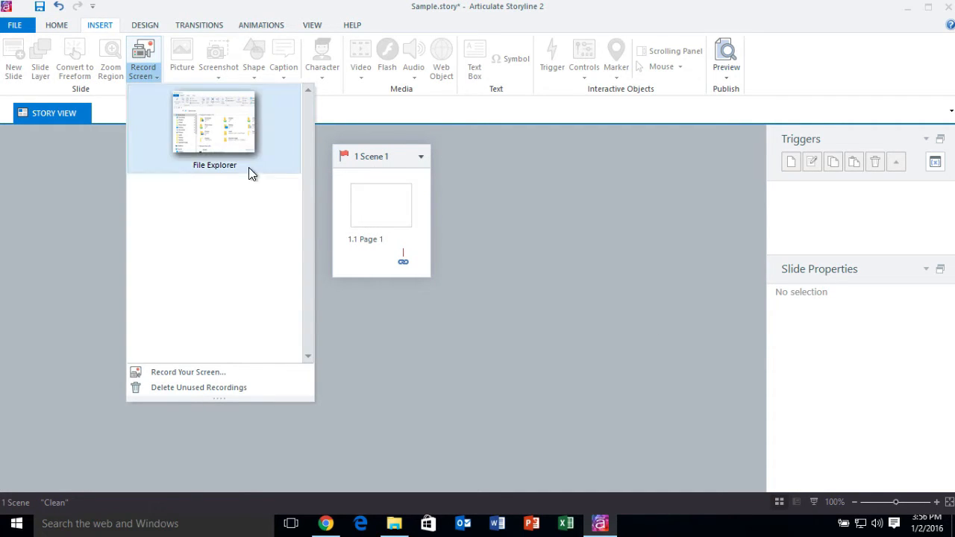
left_click(213, 127)
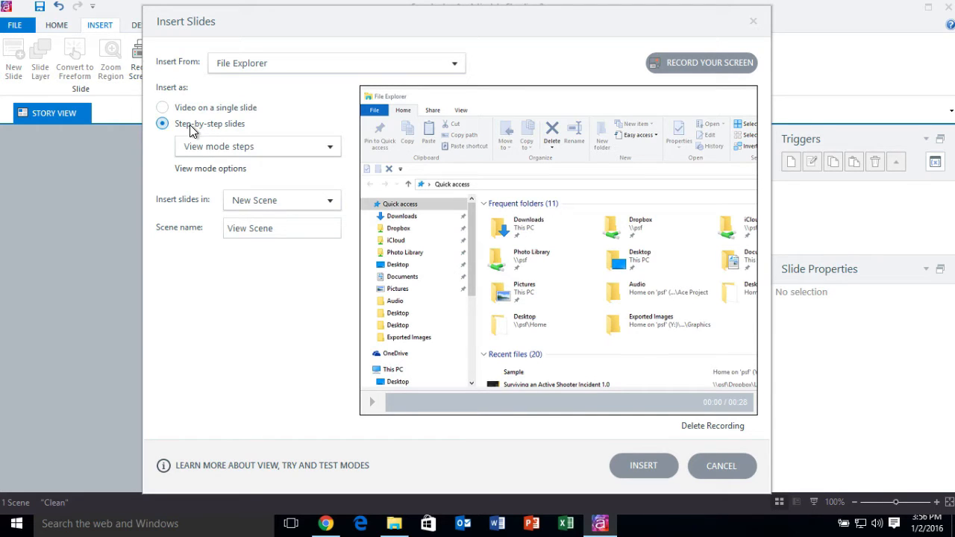
left_click(244, 147)
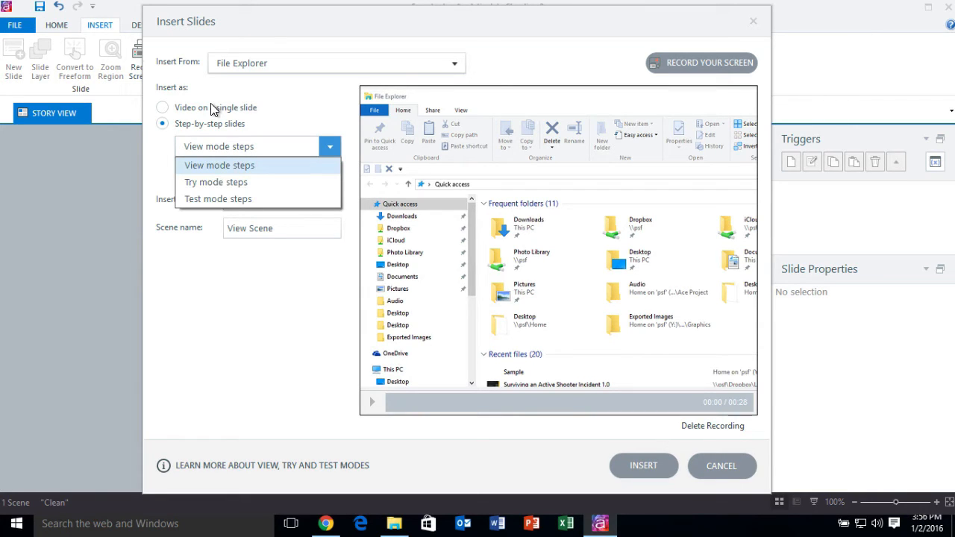
left_click(249, 168)
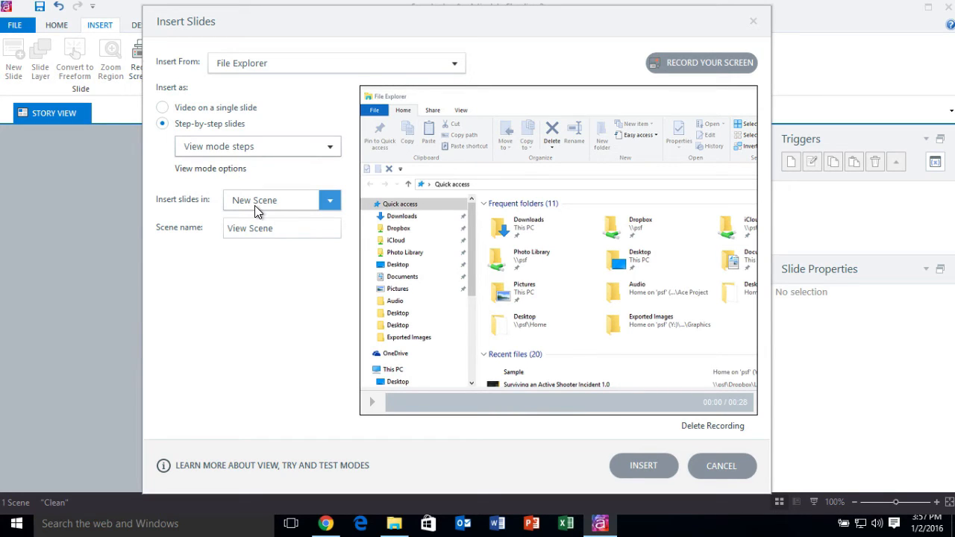
left_click(643, 465)
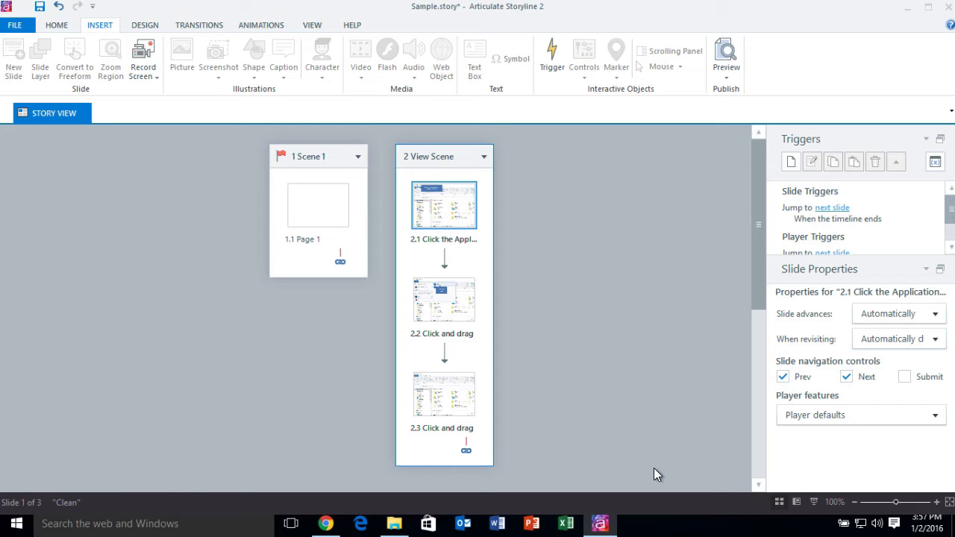
Open slide 2.1 of View Scene, enlarge the timeline, and examine its cursor and screen recording action, scrubbing from 4s to about 9.5s.
double_click(444, 214)
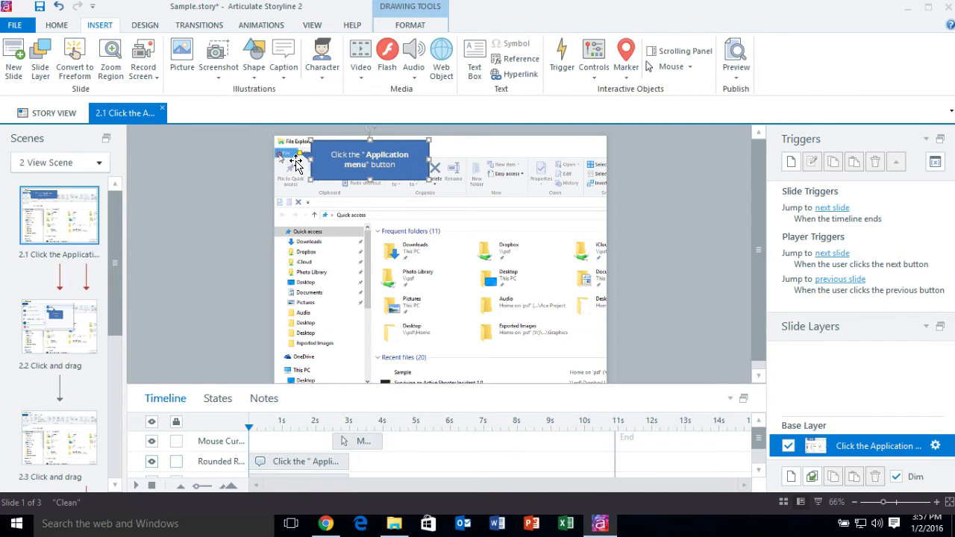
left_click_drag(670, 386, 669, 338)
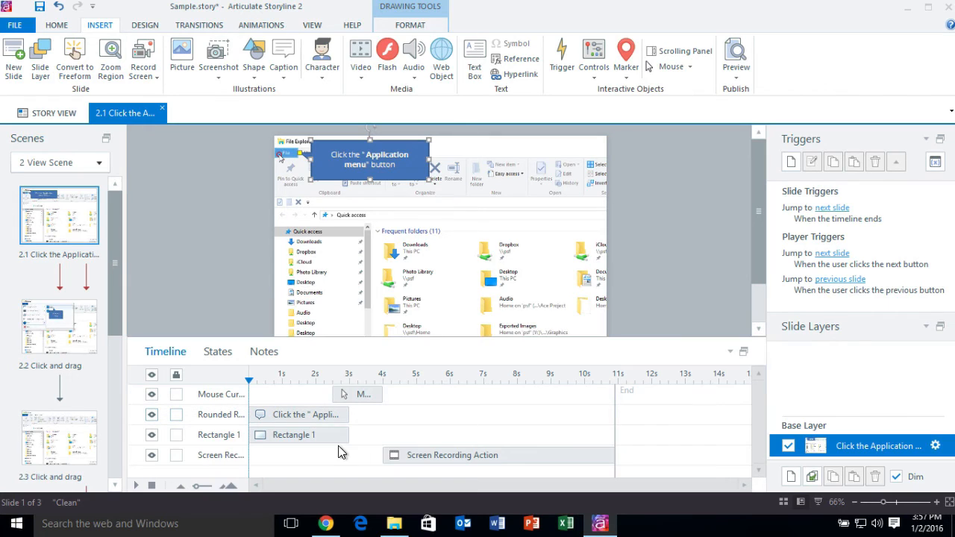
left_click(395, 453)
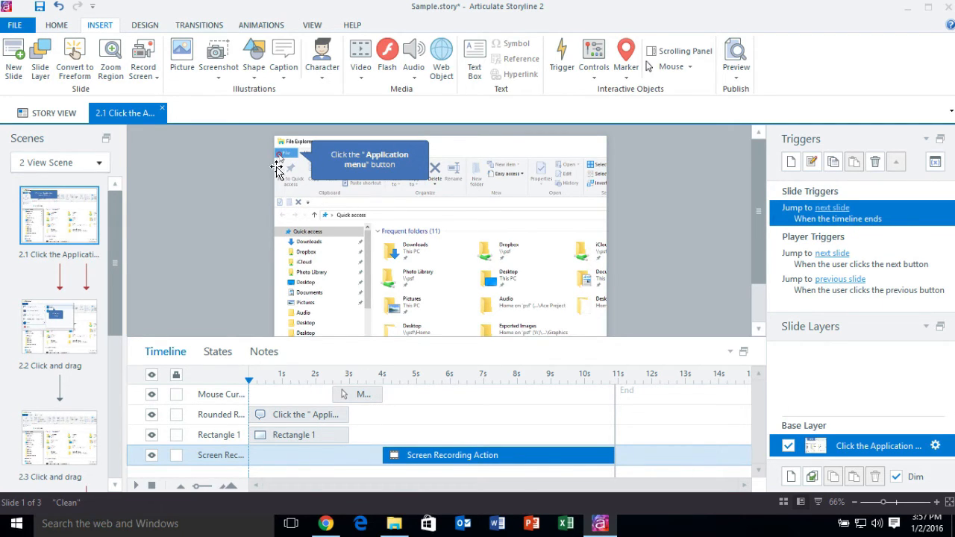
left_click(349, 391)
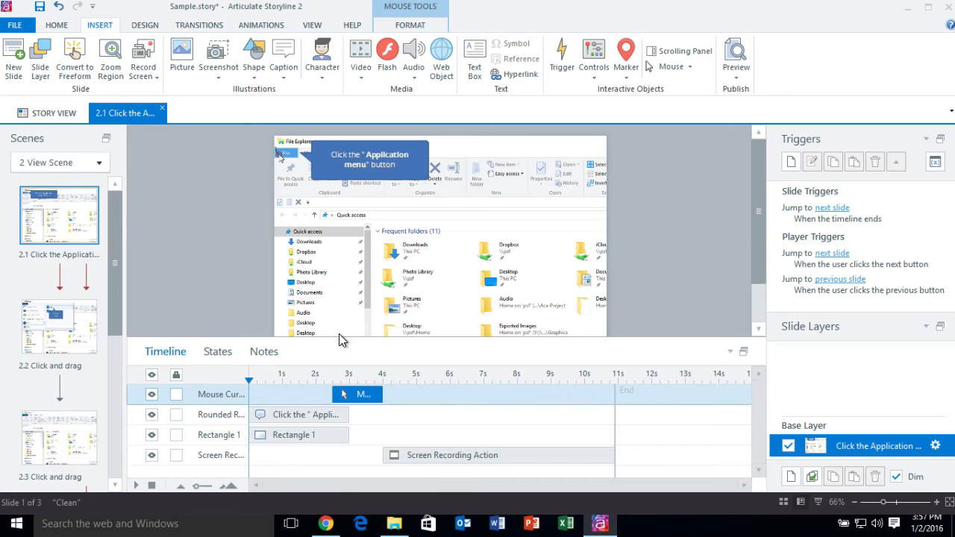
left_click_drag(376, 374, 567, 376)
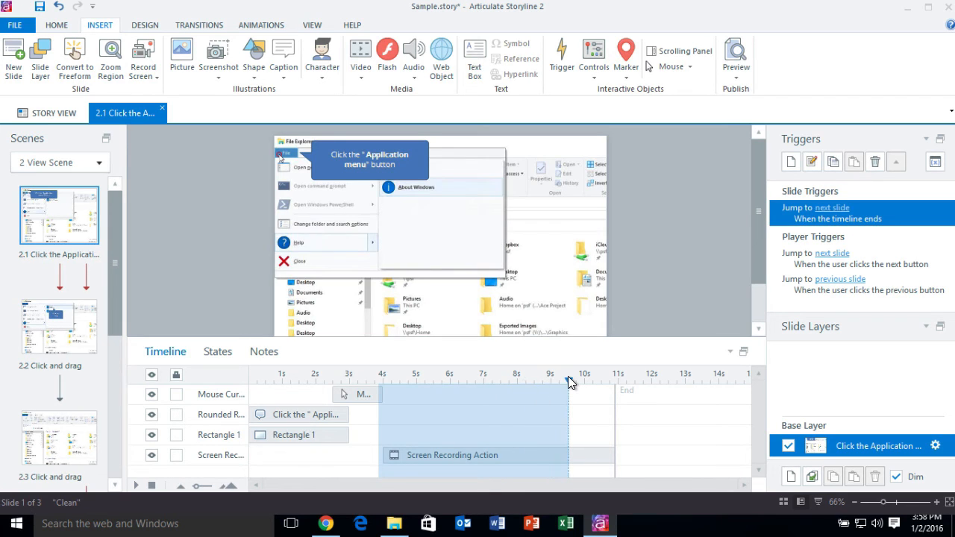
left_click(384, 376)
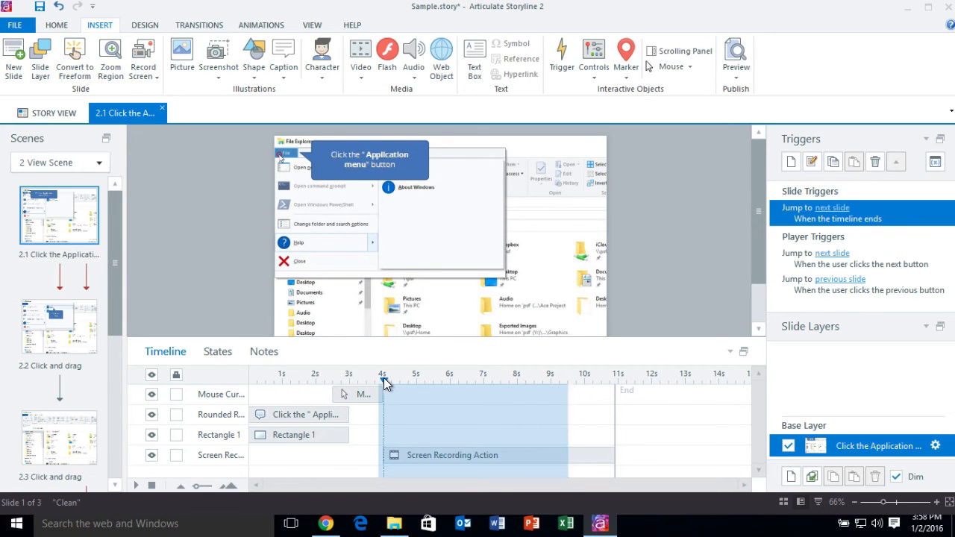
Apply the gray shape style to the Application menu caption on slide 2.1.
left_click(384, 144)
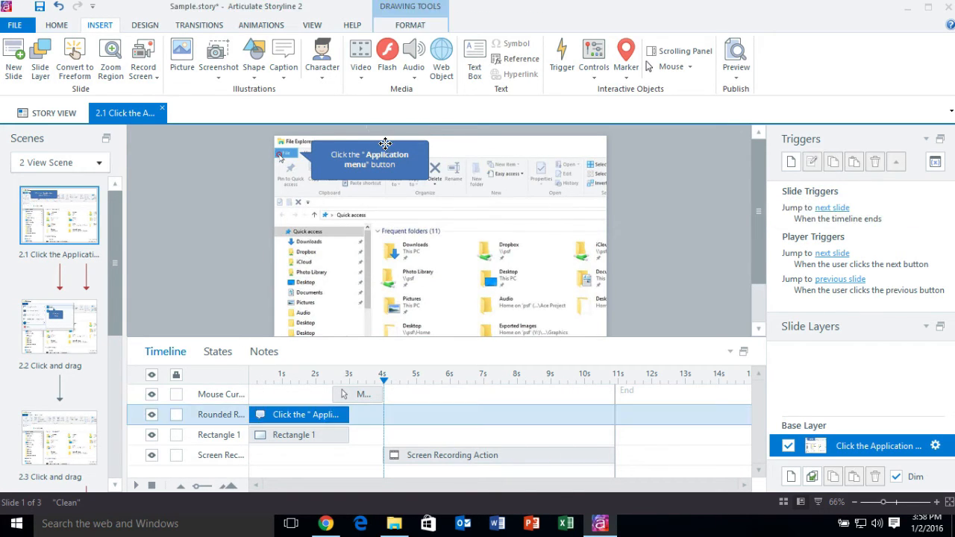
left_click(406, 26)
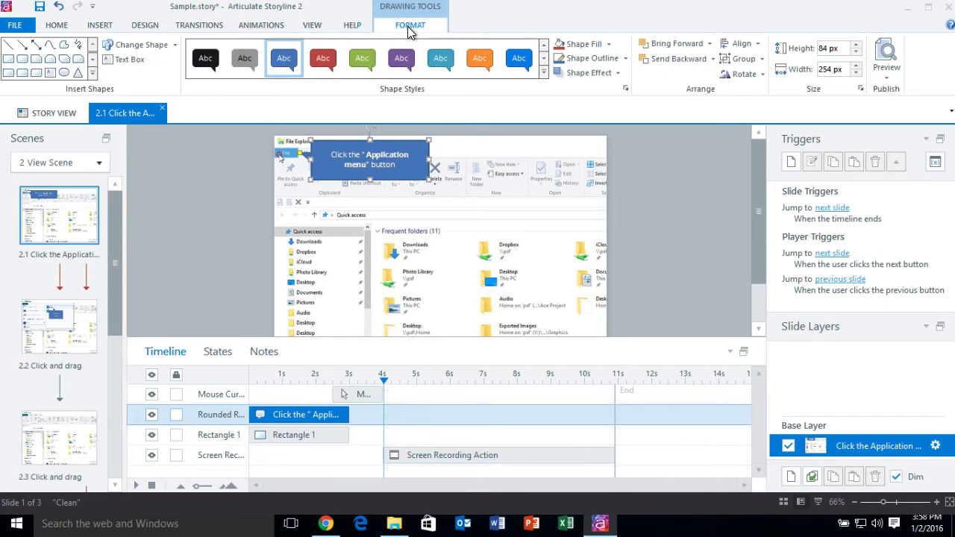
left_click(247, 62)
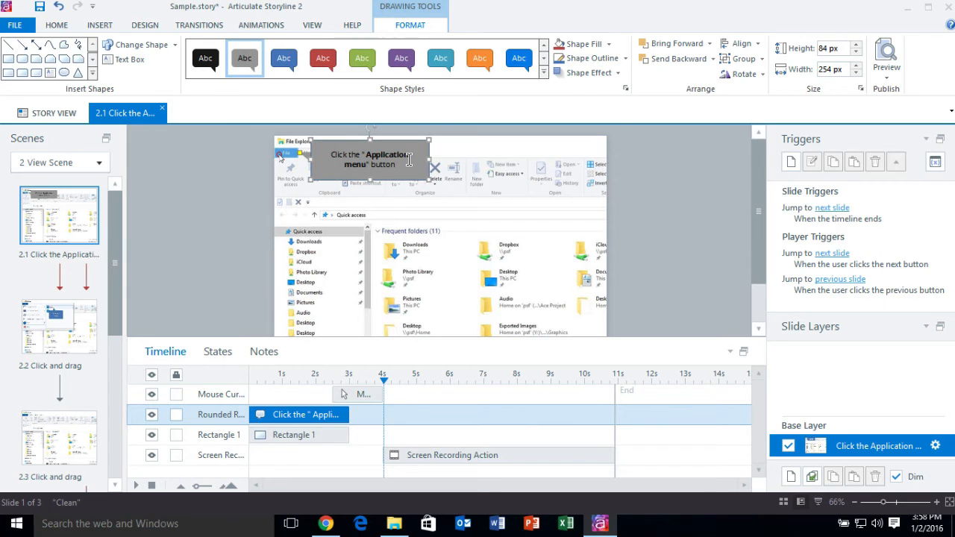
Replace the caption text on slide 2.2 with "Click help icon".
left_click(61, 339)
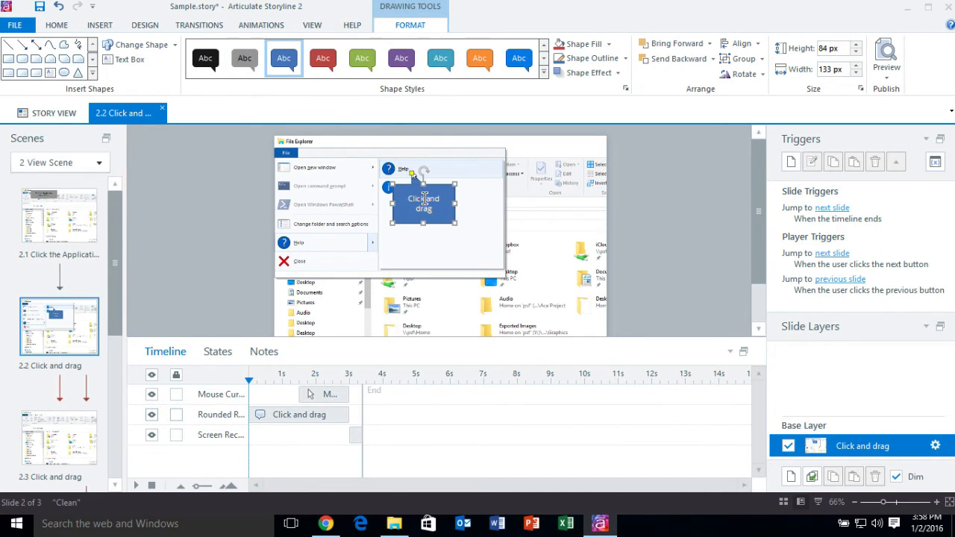
left_click_drag(437, 212, 398, 202)
type("Click")
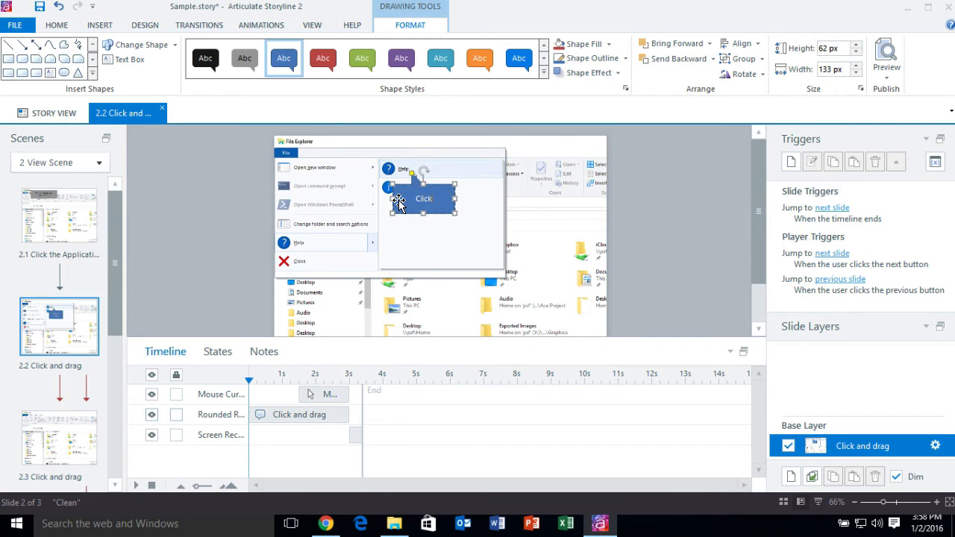
type(" help icon")
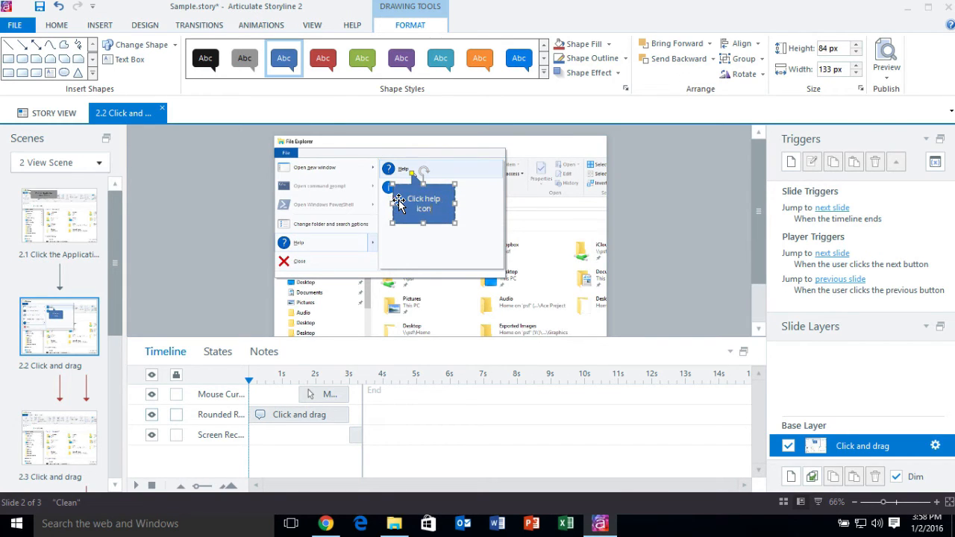
left_click(729, 231)
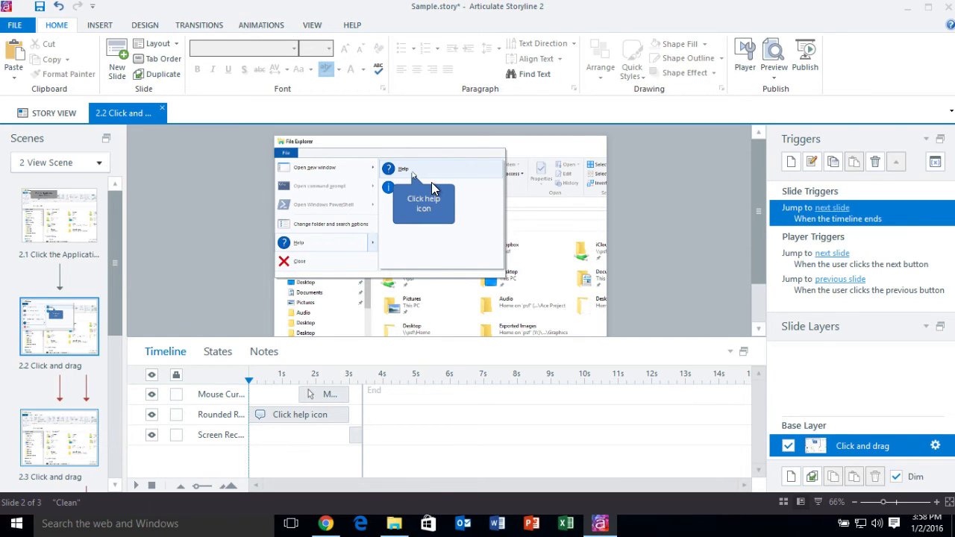
Move the slide 2.2 caption clear of the About Windows entry, keep its pointer on Help, and apply the gray shape style.
left_click(442, 193)
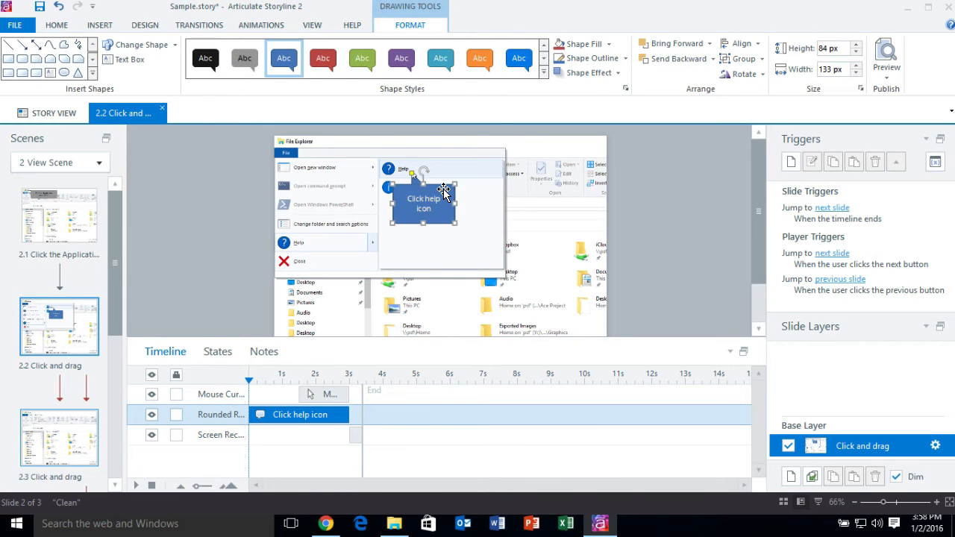
left_click_drag(443, 191, 407, 170)
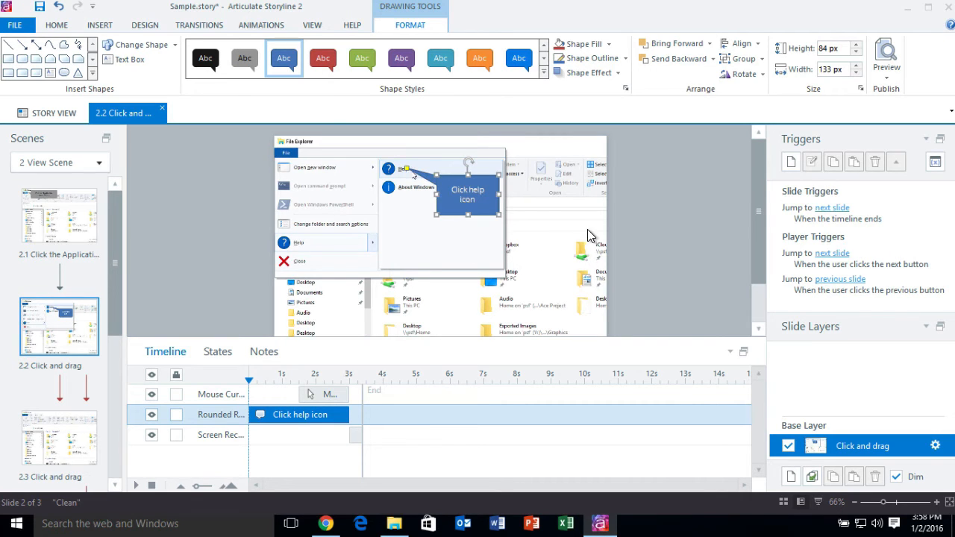
left_click(243, 60)
left_click(261, 181)
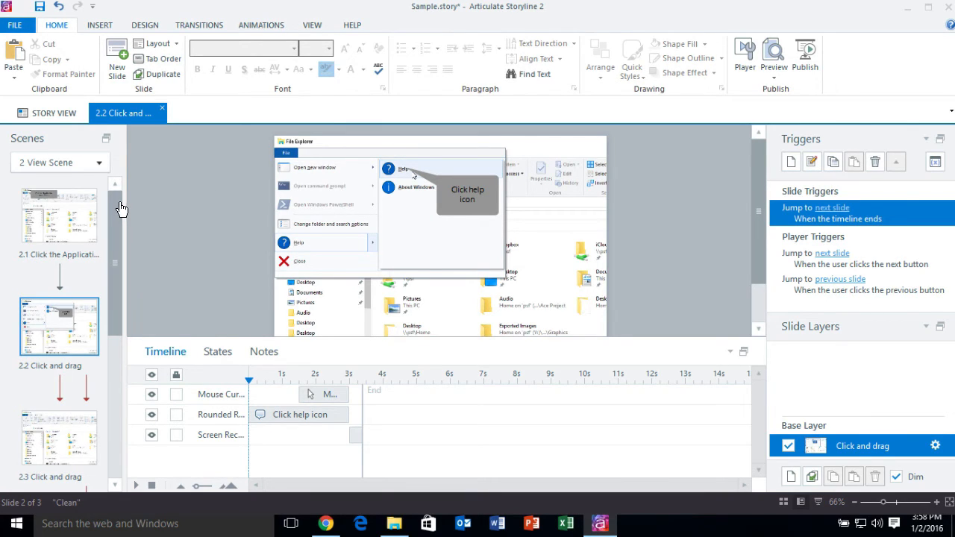
left_click_drag(118, 204, 143, 169)
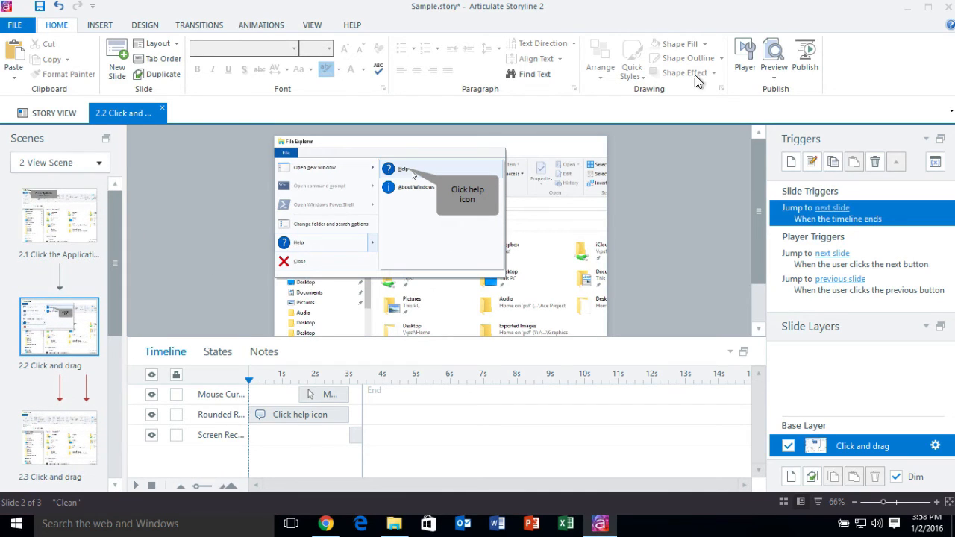
left_click(774, 74)
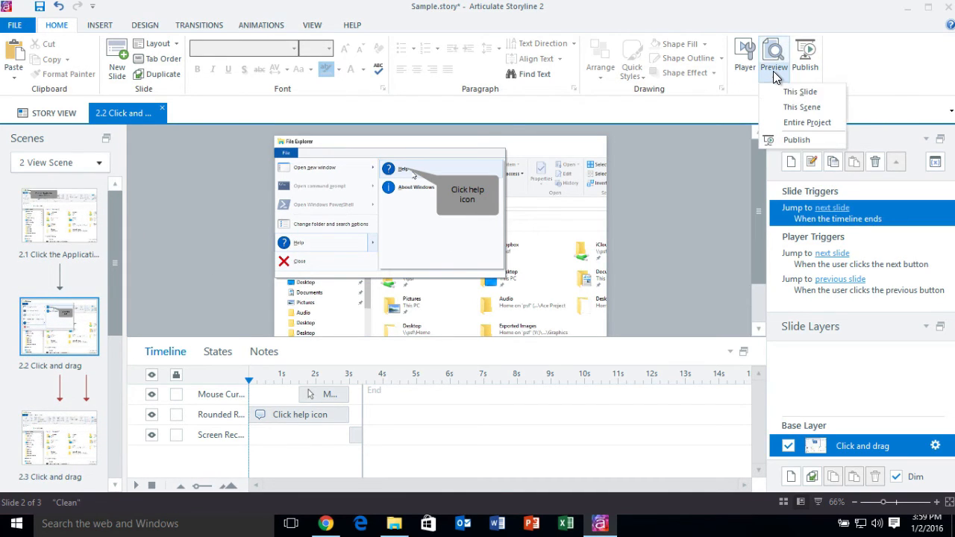
left_click(788, 91)
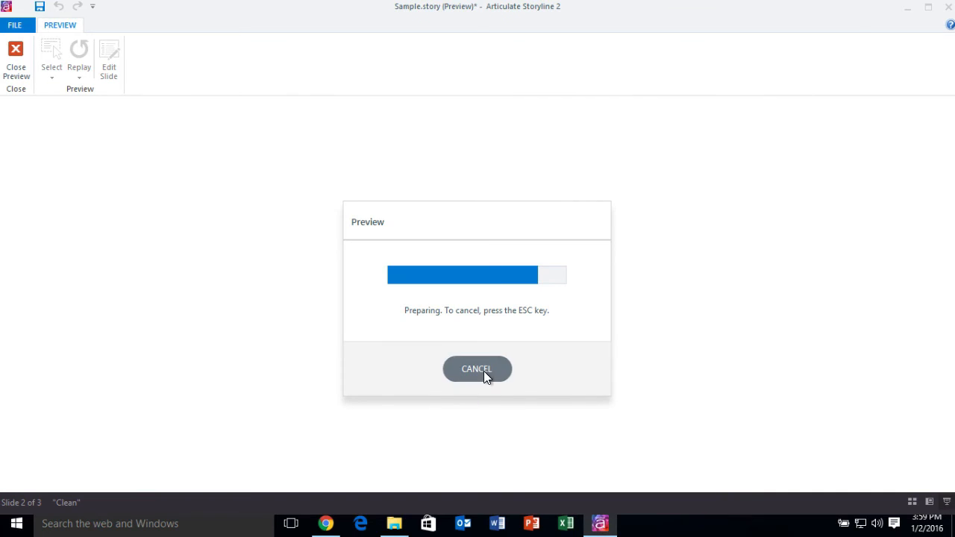
left_click(484, 369)
left_click(774, 75)
left_click(783, 91)
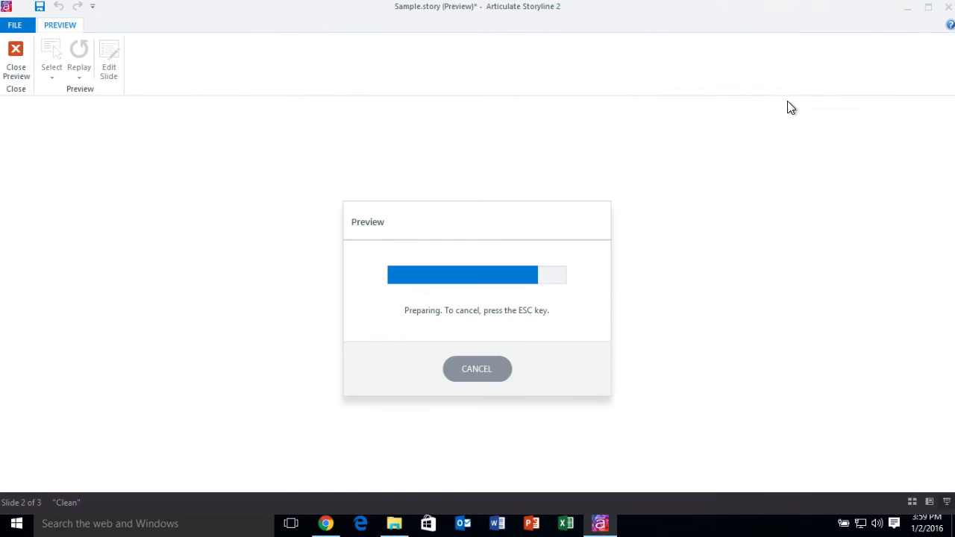
left_click(459, 369)
Preview the whole View Scene, close the preview, and return to Story View.
left_click(776, 75)
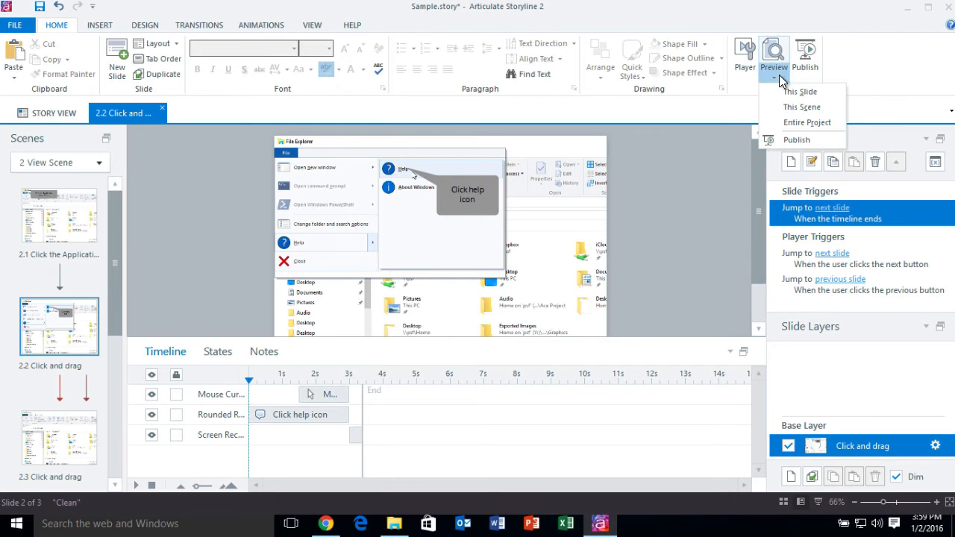
left_click(780, 107)
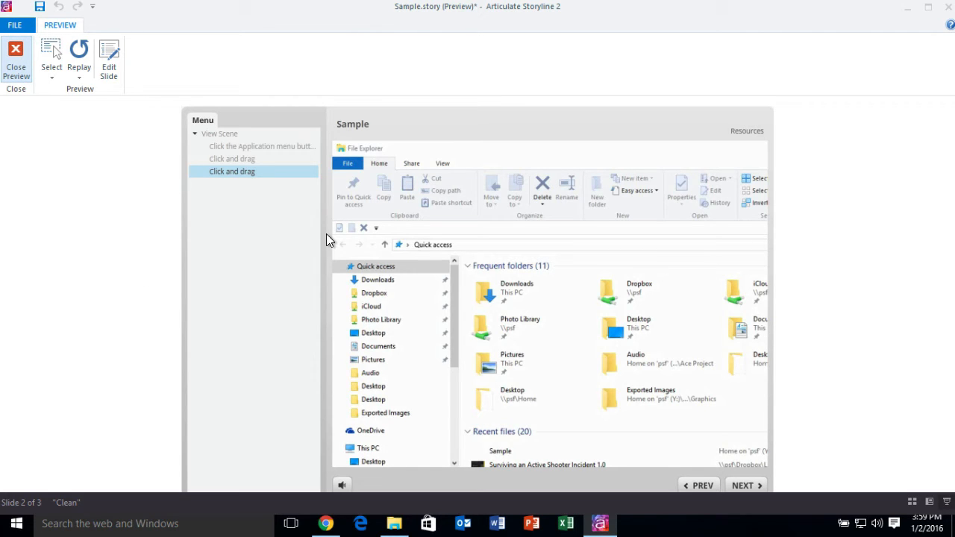
key("Escape")
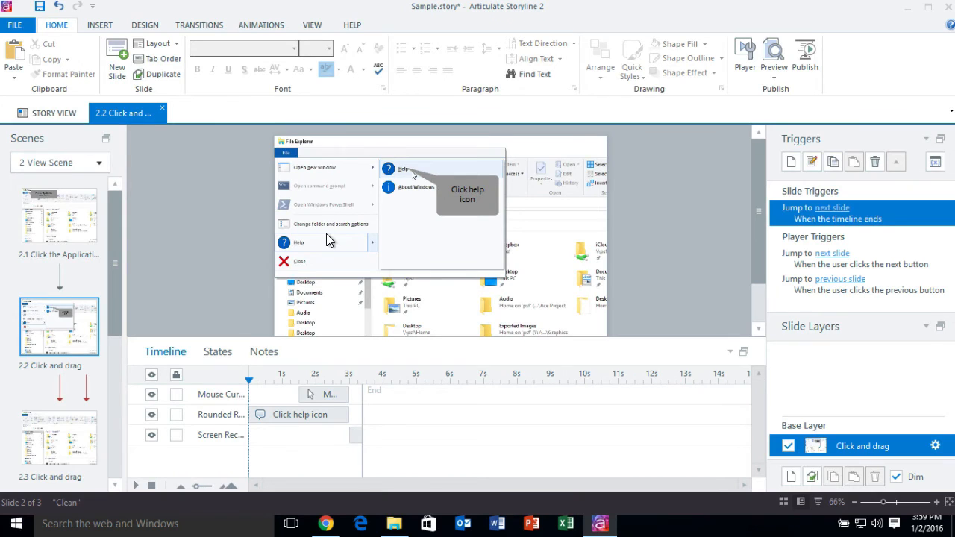
left_click(68, 116)
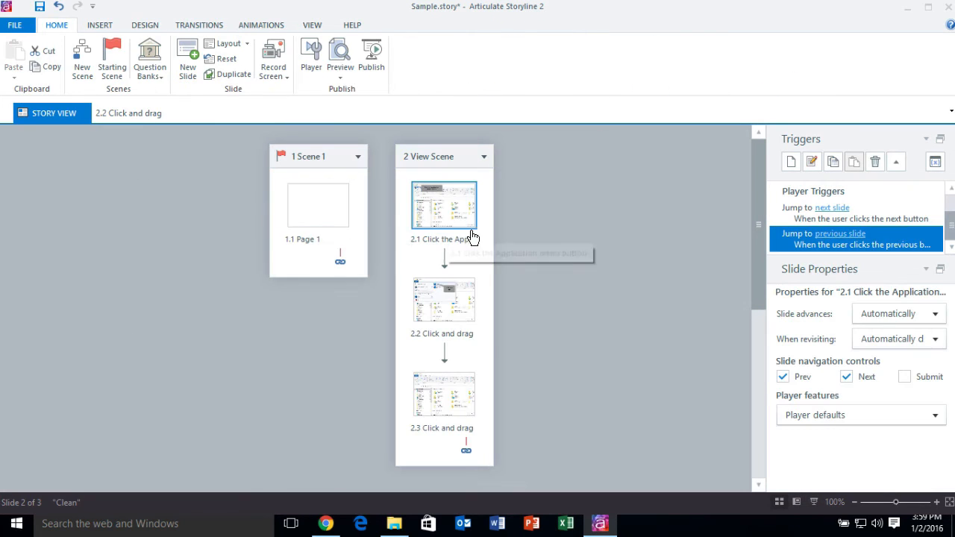
Rename the View Scene to "Show".
double_click(450, 161)
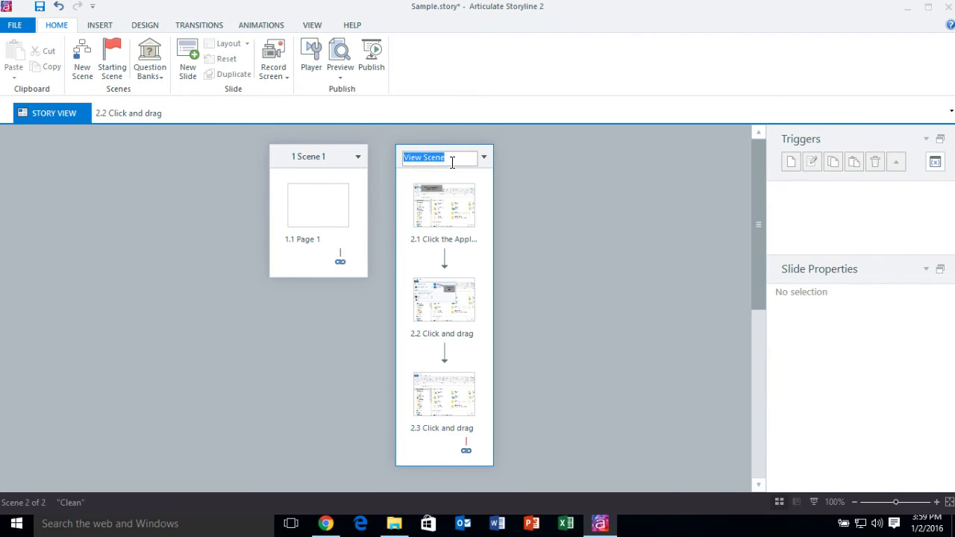
type("Show")
key("Return")
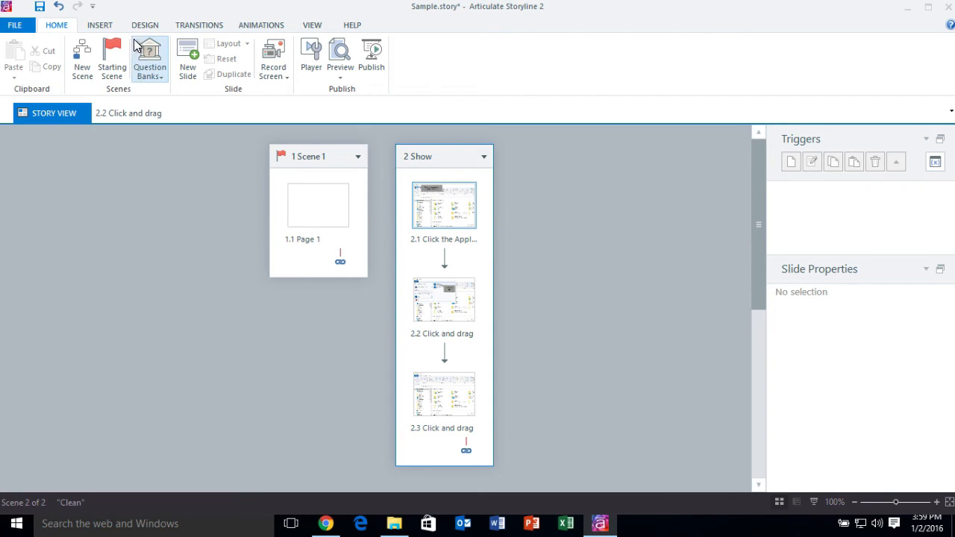
Insert the File Explorer recording as Try mode step-by-step slides in a new scene named Try Scene.
left_click(106, 28)
left_click(149, 74)
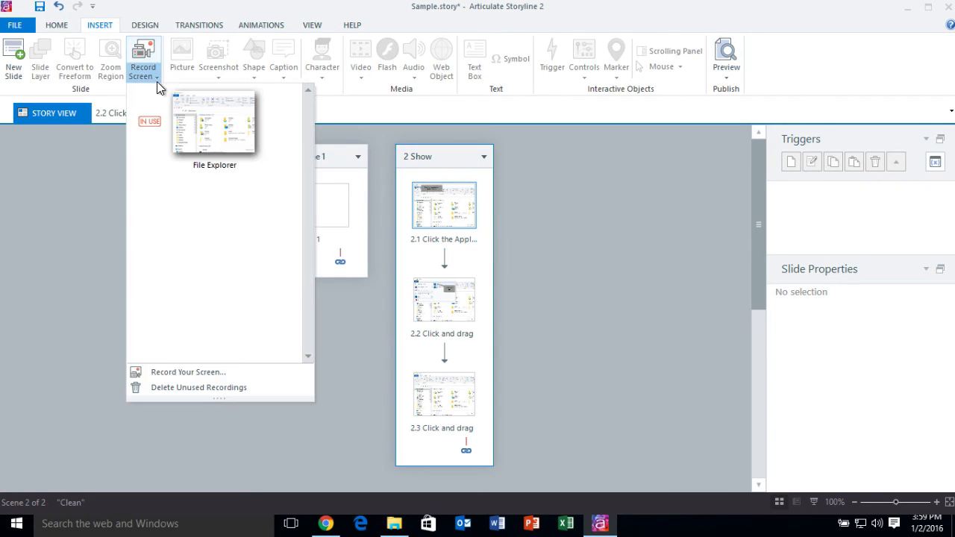
left_click(214, 127)
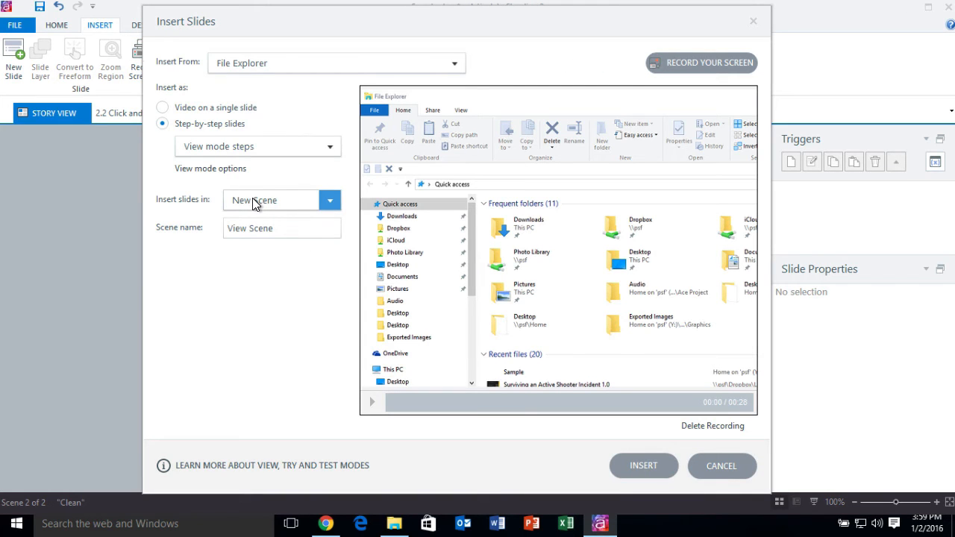
left_click(270, 151)
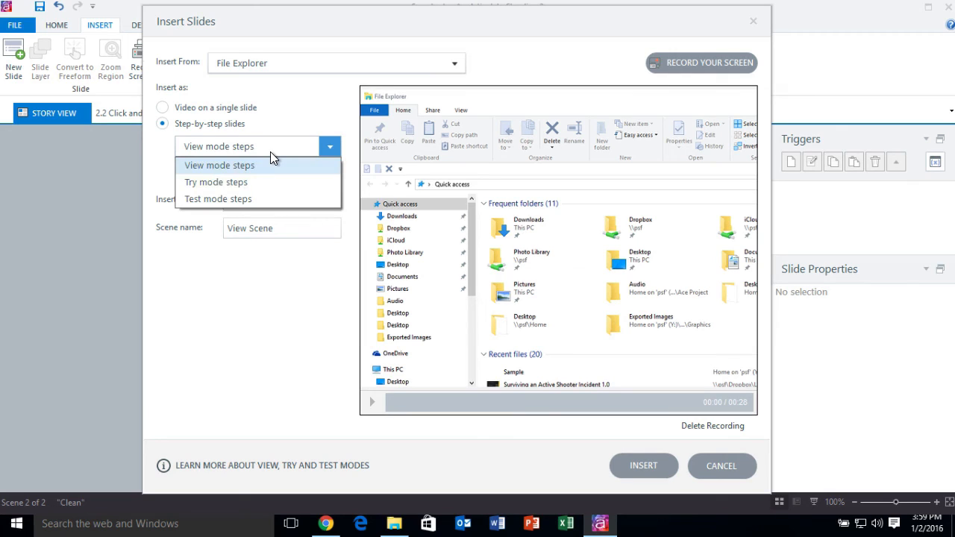
left_click(229, 183)
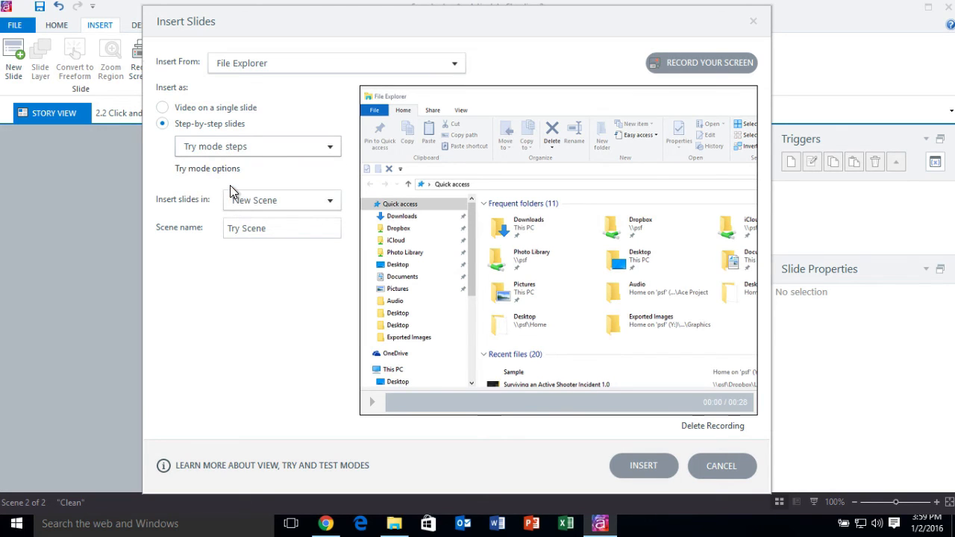
left_click(640, 467)
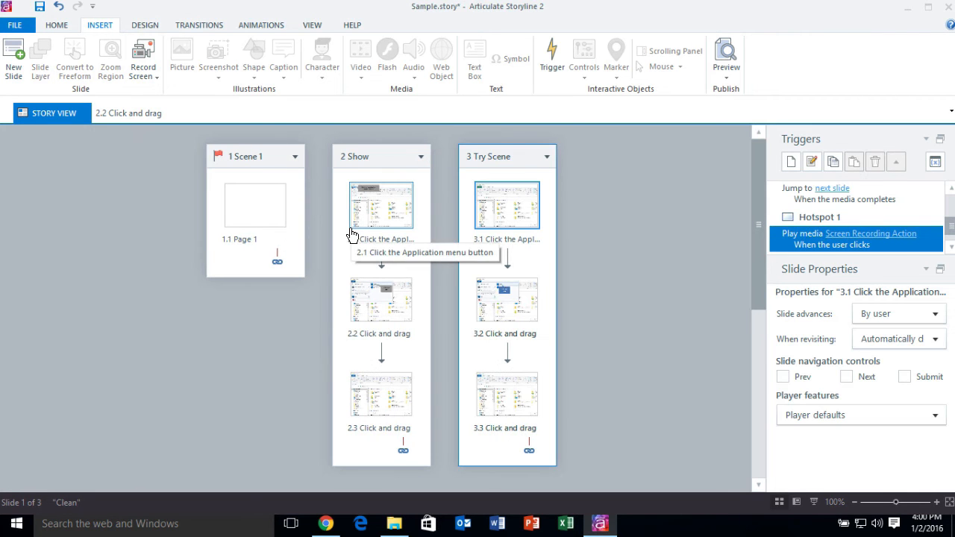
Open slide 3.1 and examine its File tab hotspot, the related triggers and the timeline.
double_click(503, 198)
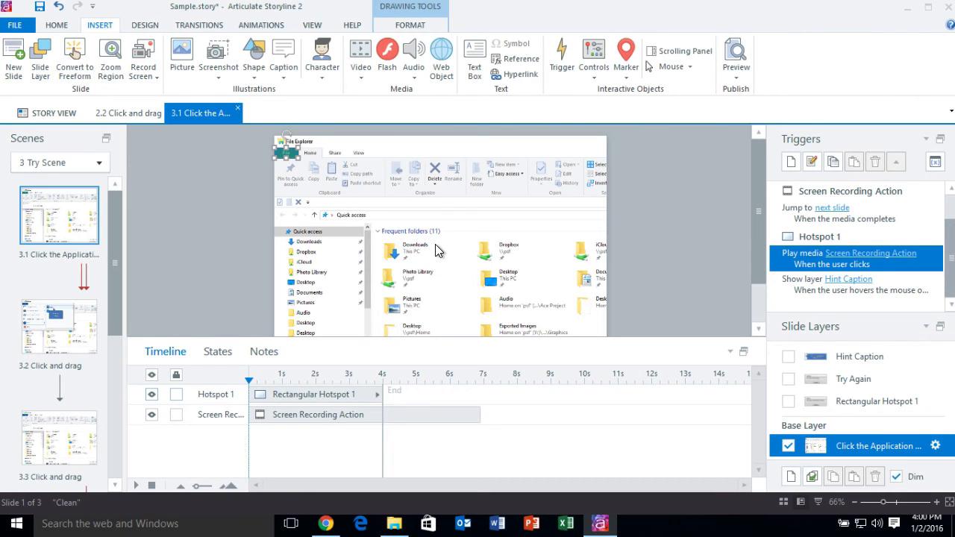
left_click(294, 156)
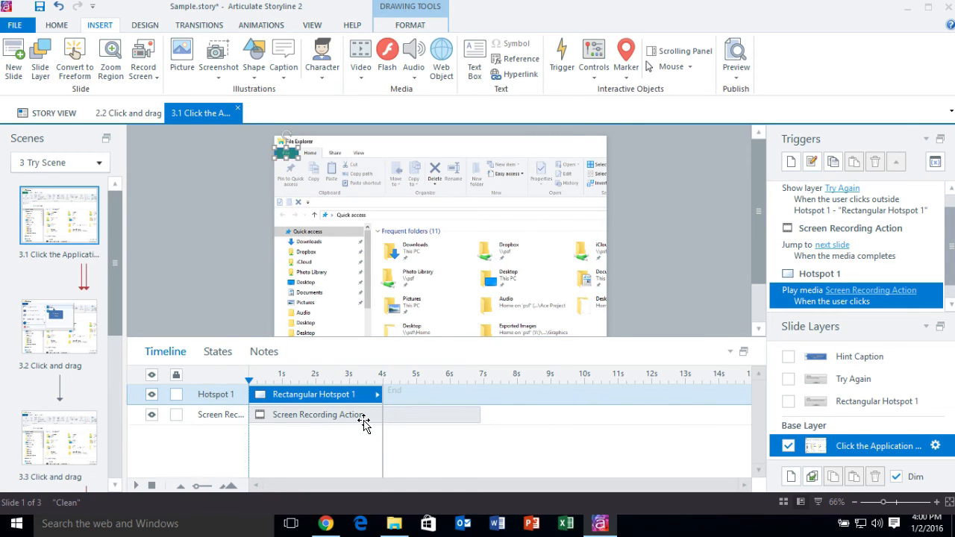
scroll(881, 261, "down", 1)
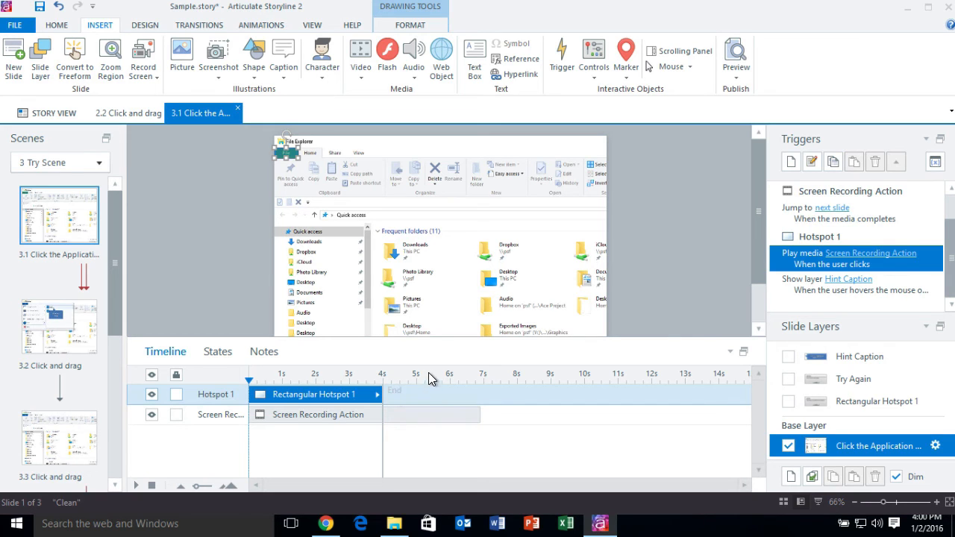
left_click(452, 378)
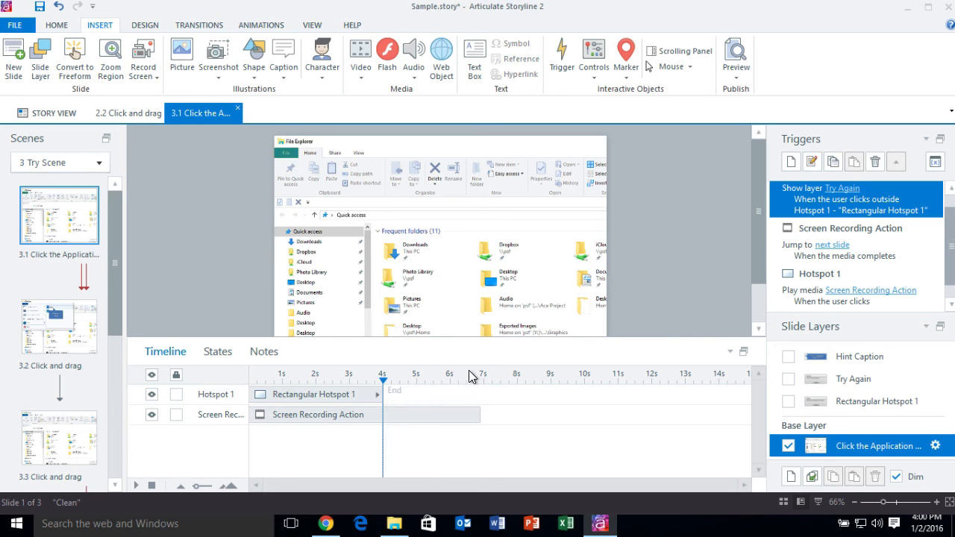
Add a rectangular hotspot over the Help entry in the submenu on slide 3.2.
left_click(79, 335)
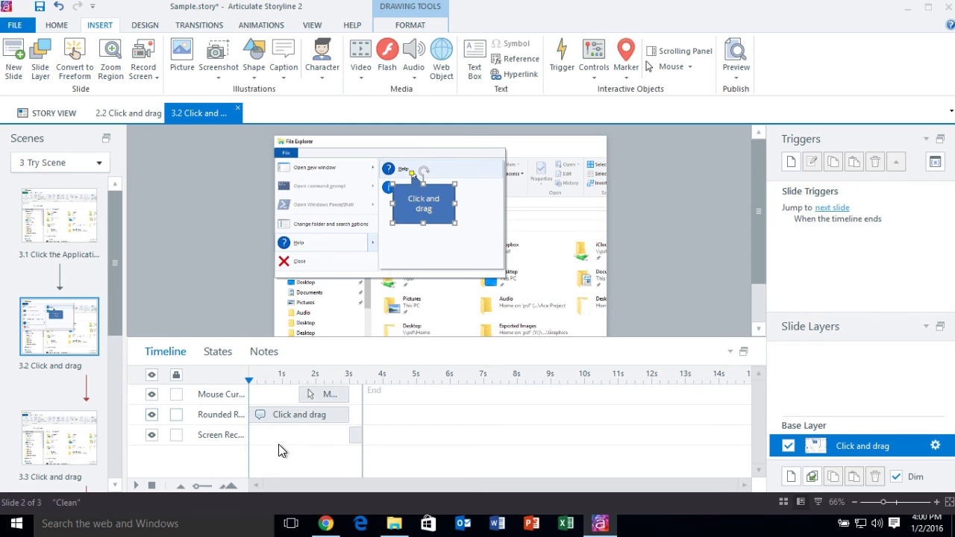
left_click(424, 207)
left_click(595, 75)
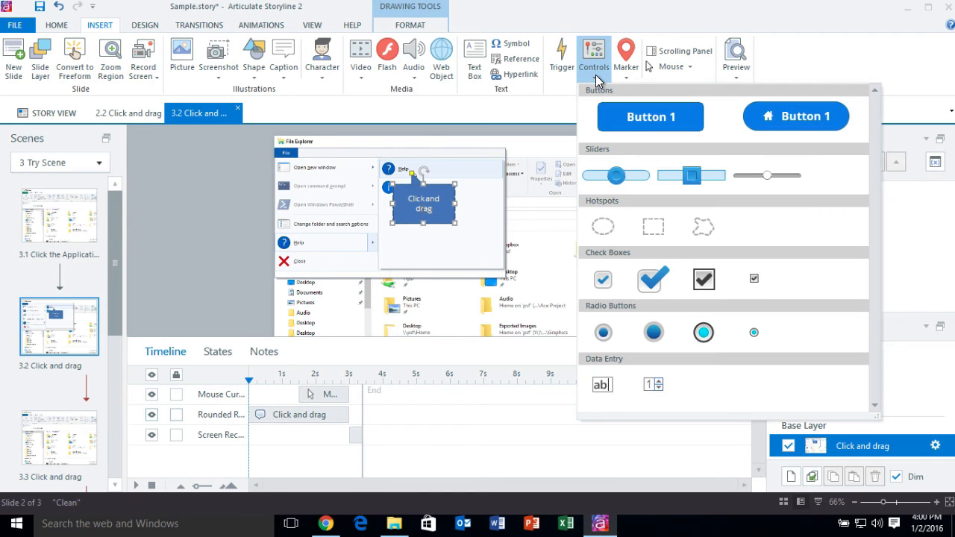
left_click(653, 226)
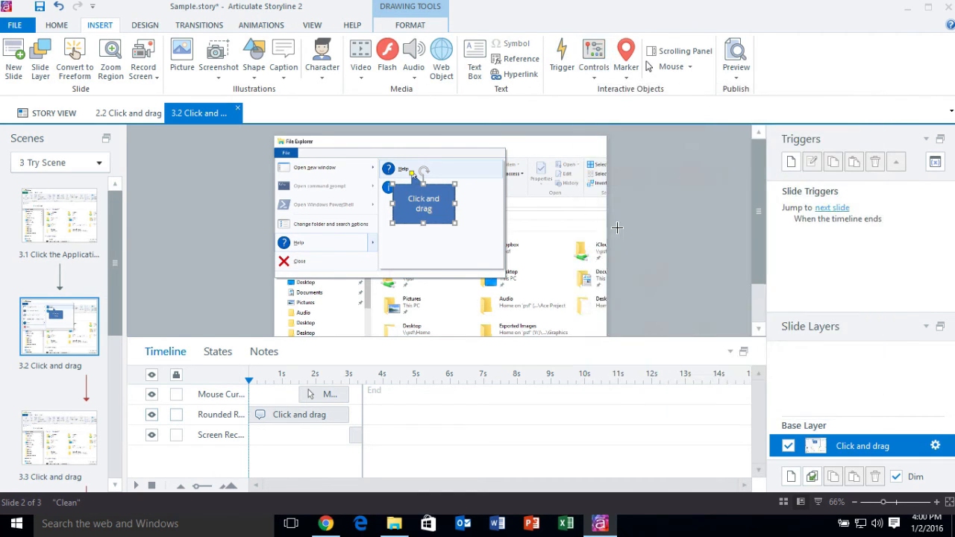
left_click_drag(379, 157, 504, 179)
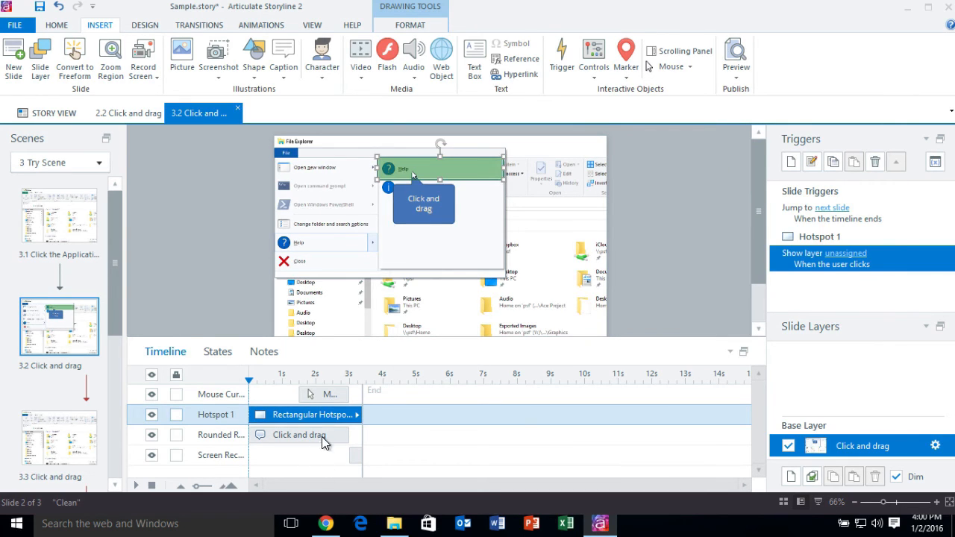
Change the Help hotspot's trigger to jump to the next slide when the user clicks it.
double_click(806, 259)
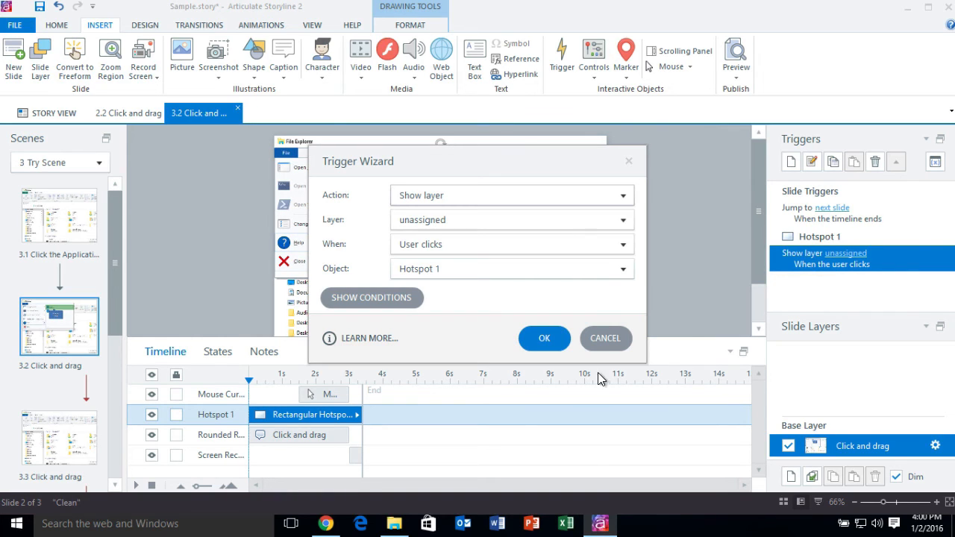
left_click(576, 195)
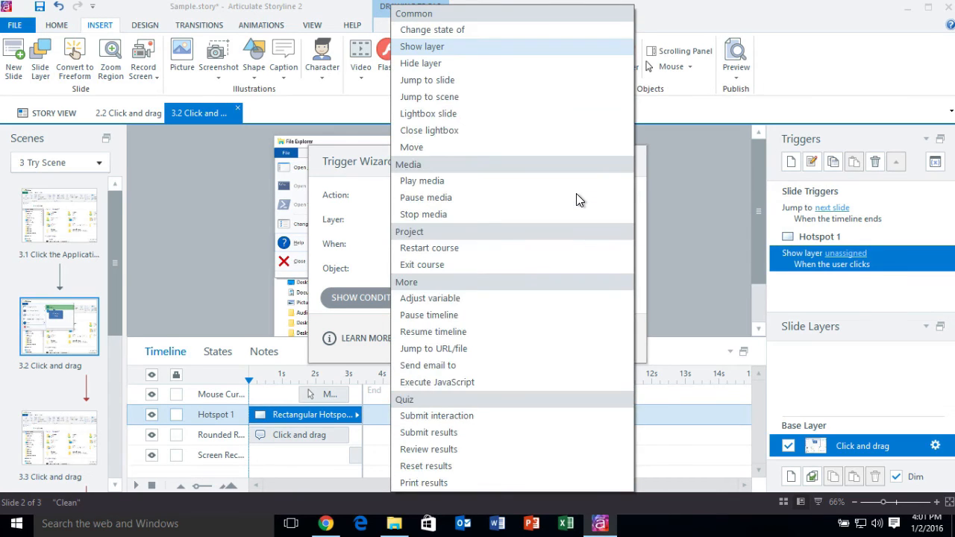
left_click(457, 86)
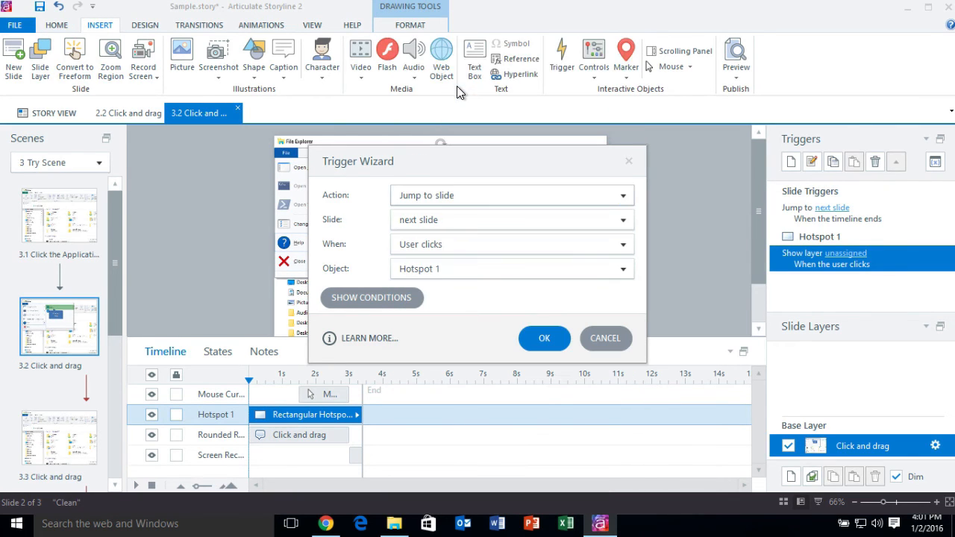
left_click(458, 219)
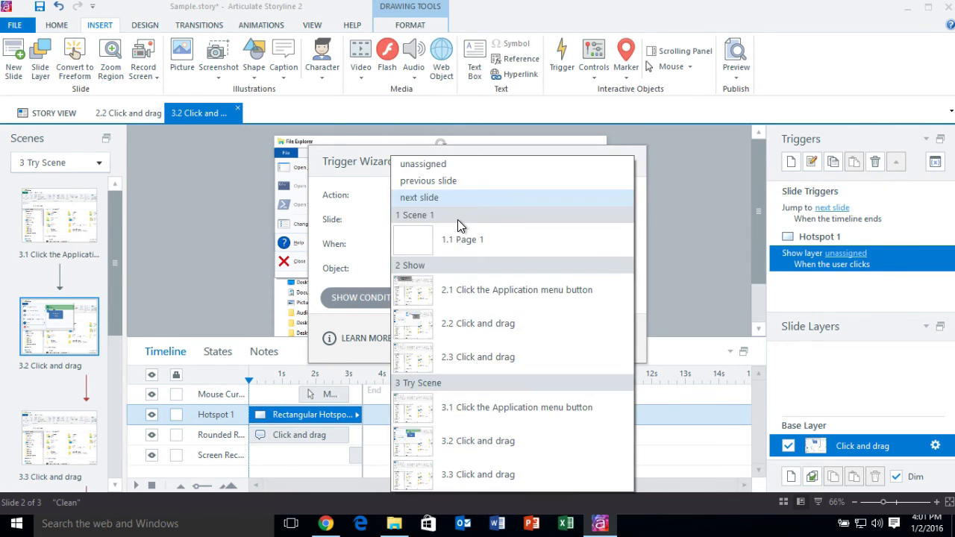
left_click(357, 225)
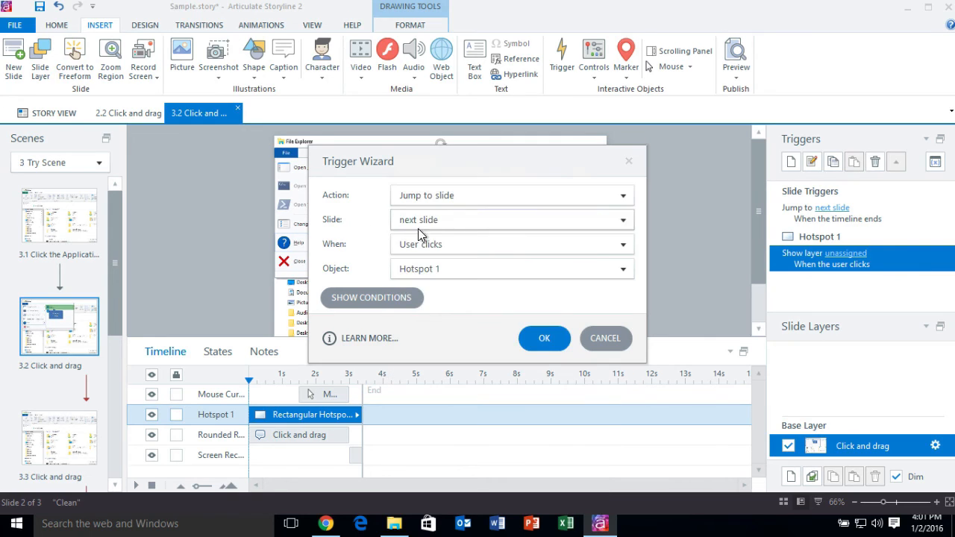
left_click(545, 339)
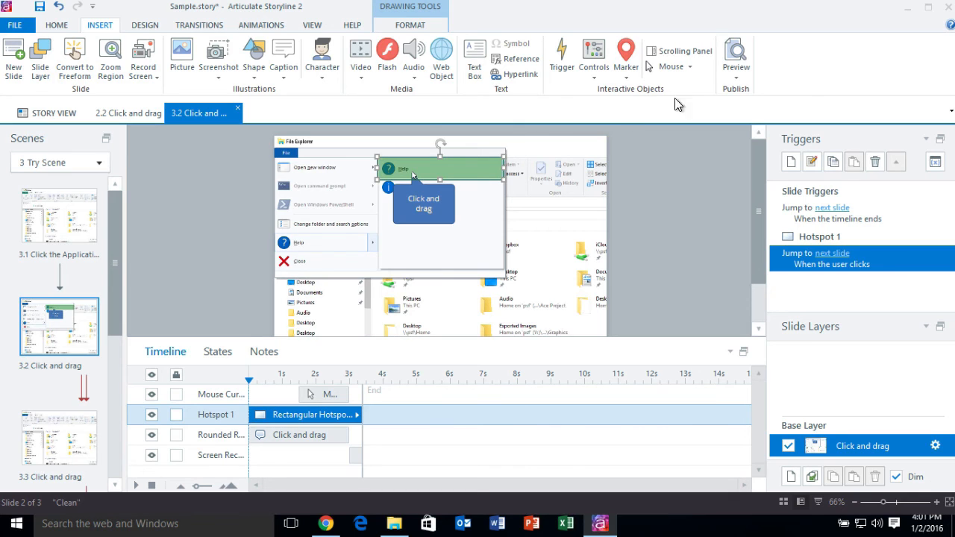
Preview the Try Scene from slide 3.1, complete the File and Help interactions, and close the preview.
left_click(40, 213)
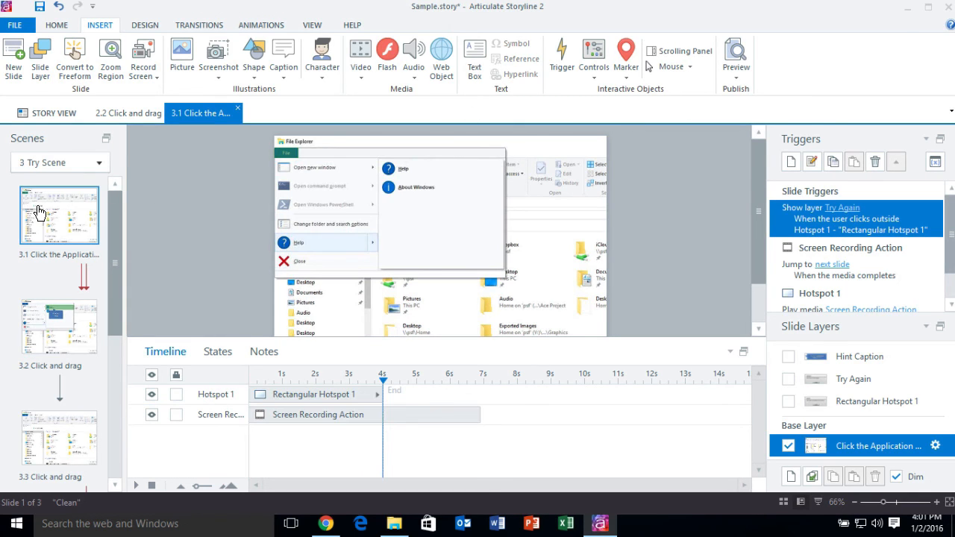
left_click(735, 74)
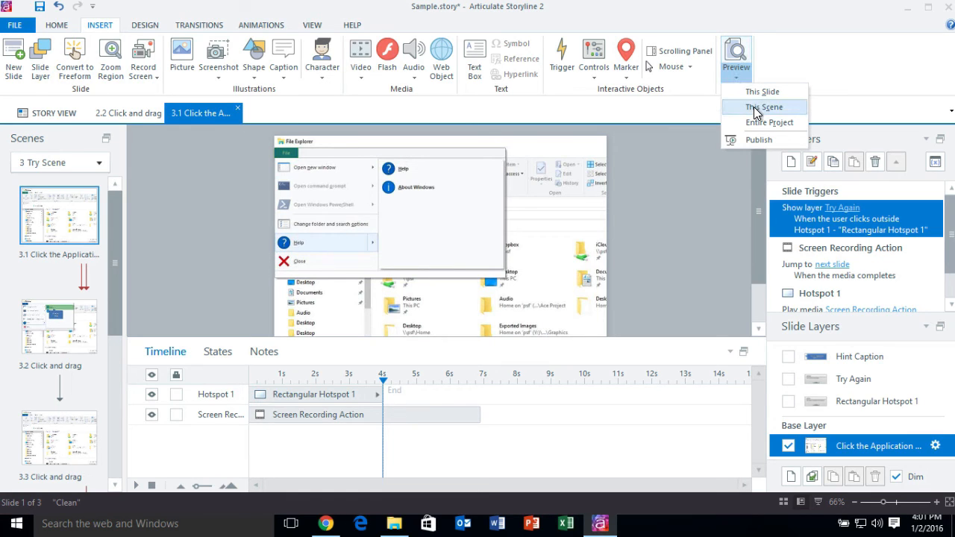
left_click(755, 108)
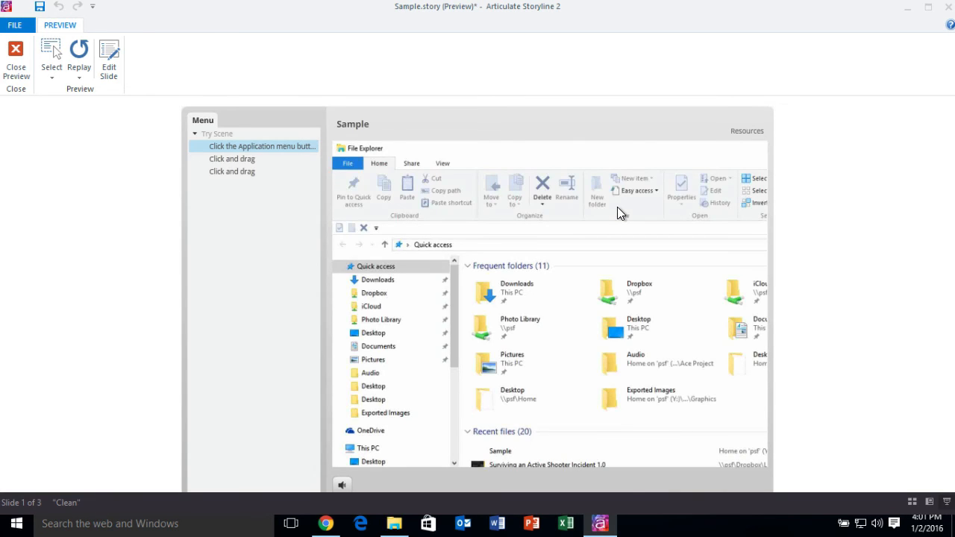
left_click(352, 168)
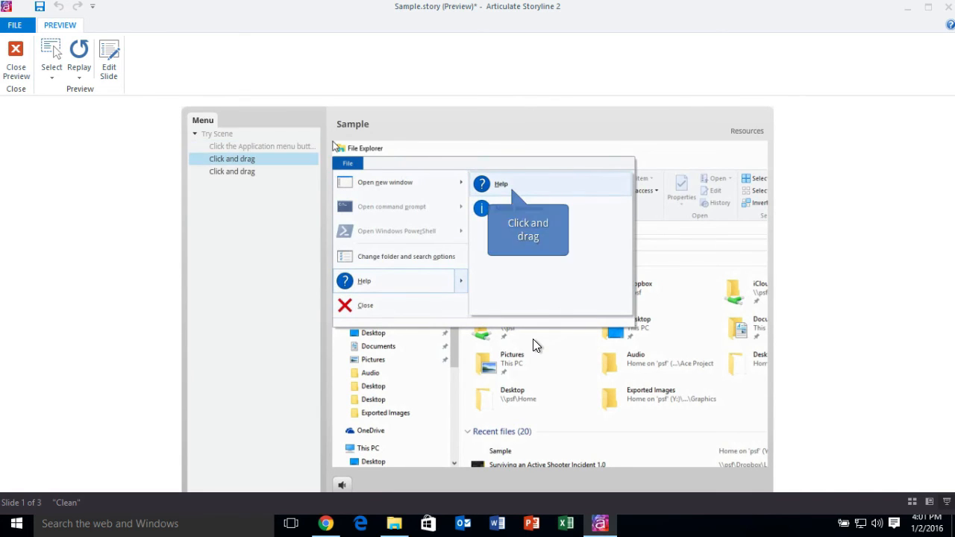
left_click(530, 184)
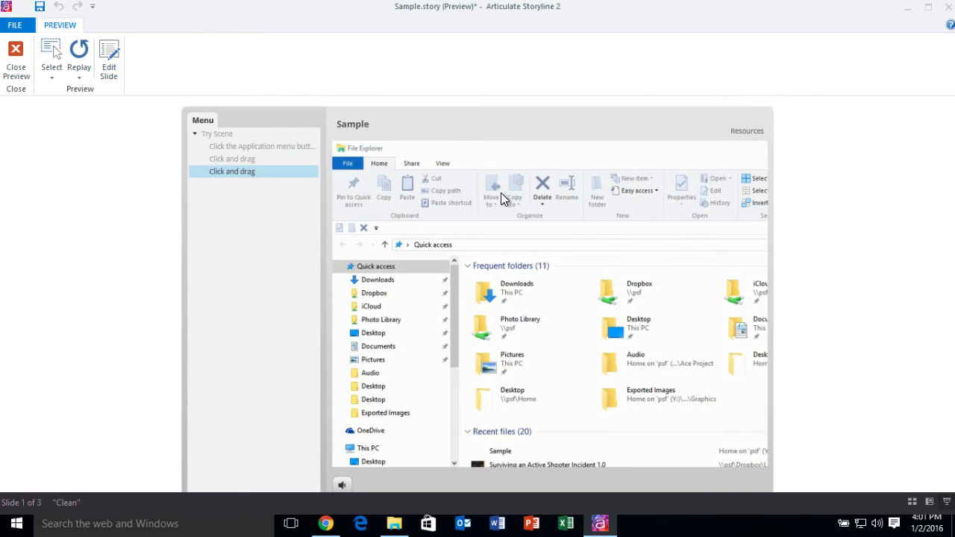
left_click(20, 61)
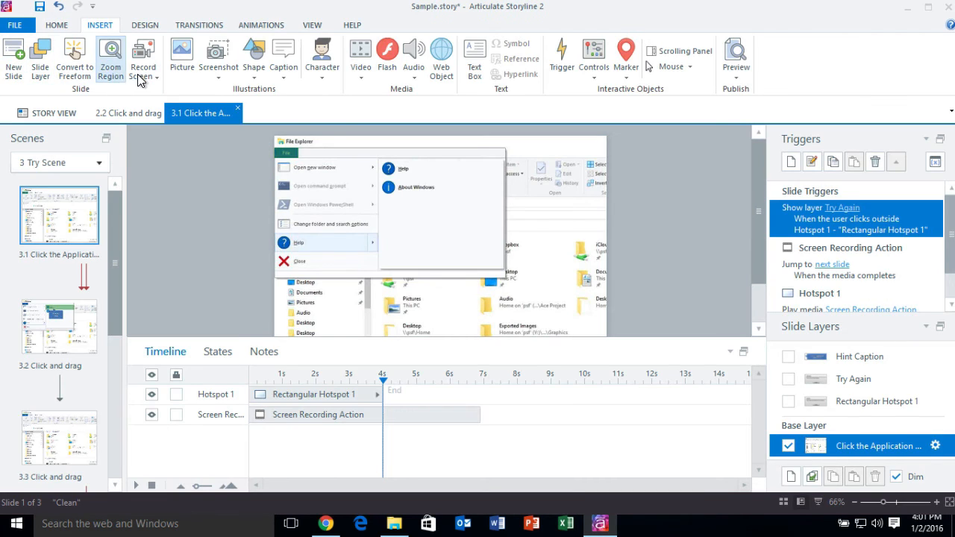
Insert the File Explorer recording as Test mode step-by-step slides in a new scene named Test Scene.
left_click(138, 77)
left_click(206, 127)
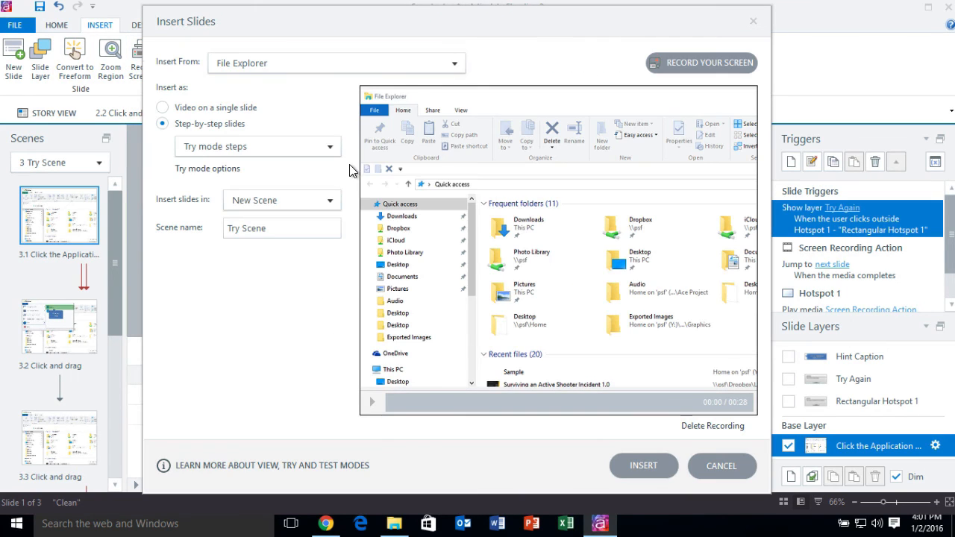
left_click(299, 149)
left_click(259, 200)
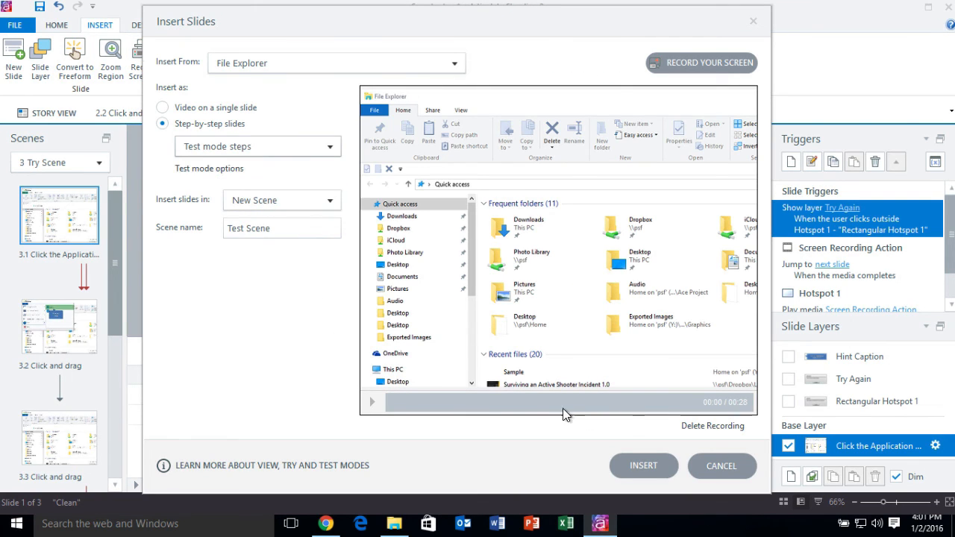
left_click(643, 466)
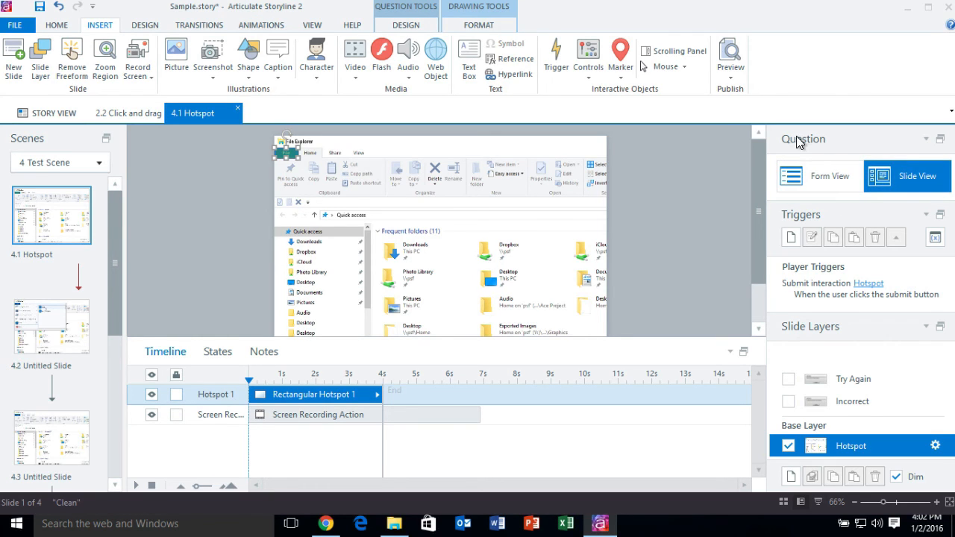
Show question slide 4.1 in Form View and add a second rectangular hotspot covering the entire slide image.
left_click(833, 177)
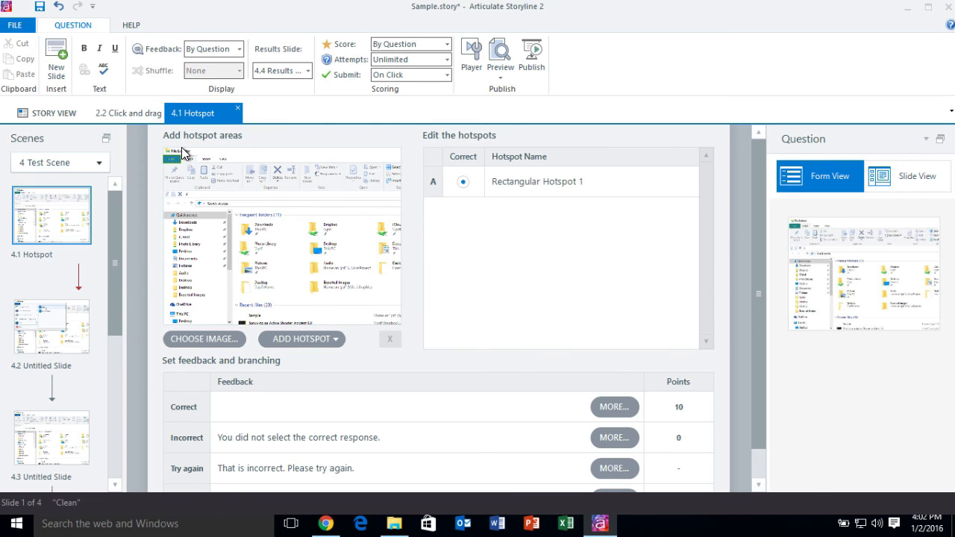
left_click(330, 339)
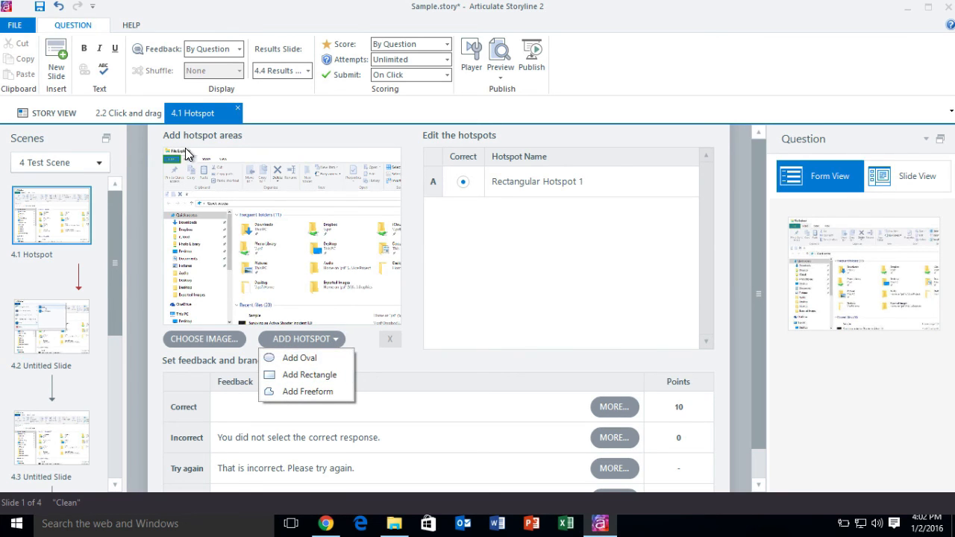
left_click(197, 170)
left_click(309, 338)
left_click(304, 374)
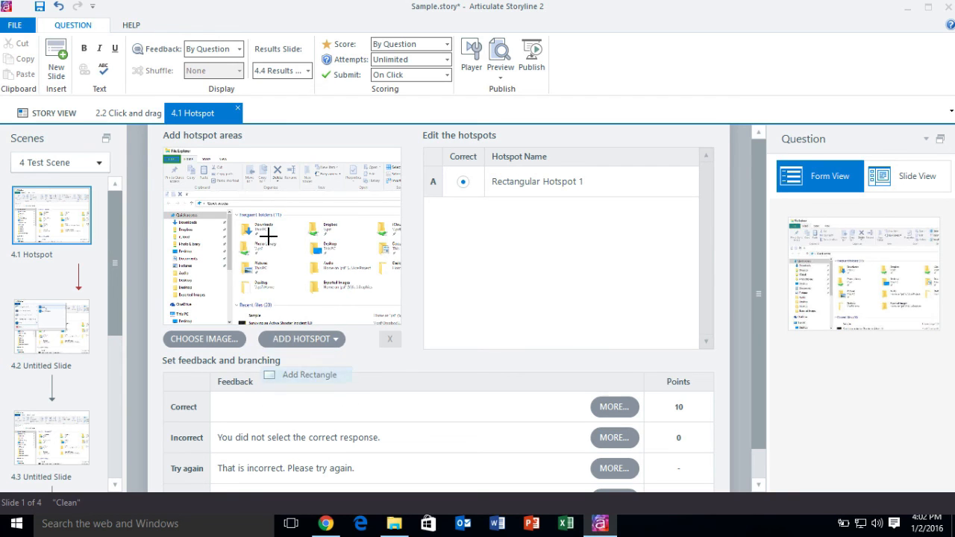
left_click_drag(183, 149, 325, 322)
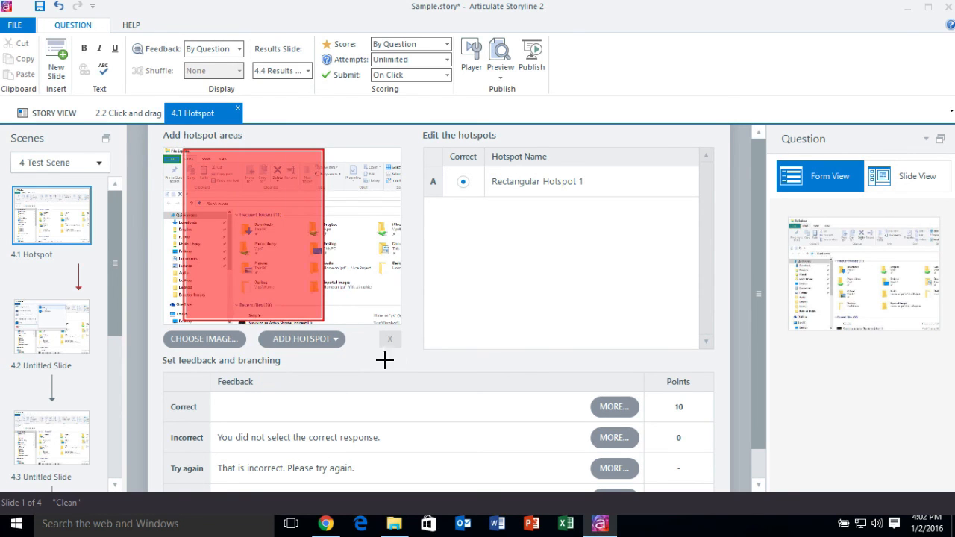
left_click(314, 233)
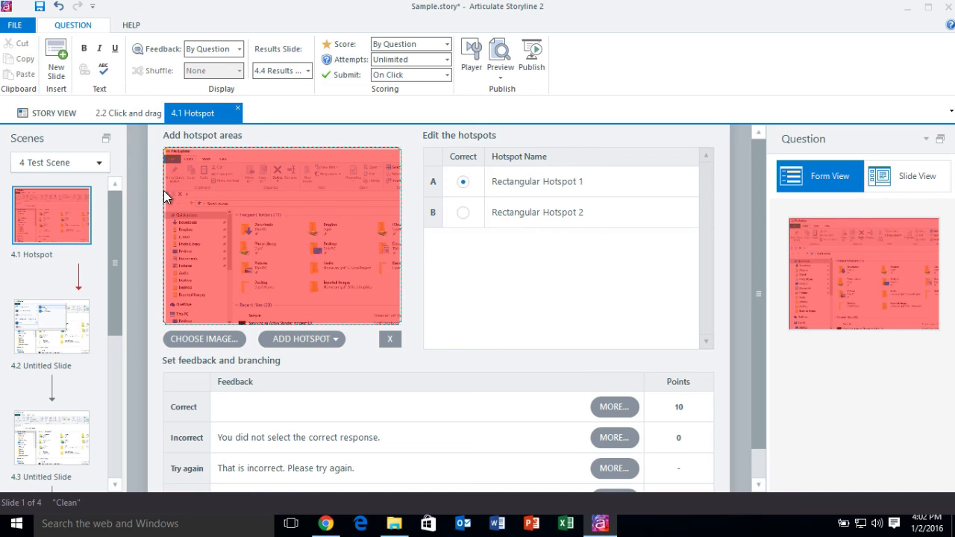
Delete the full-image hotspot and add a rectangular hotspot covering most of the image while leaving the File tab hotspot uncovered.
left_click(389, 338)
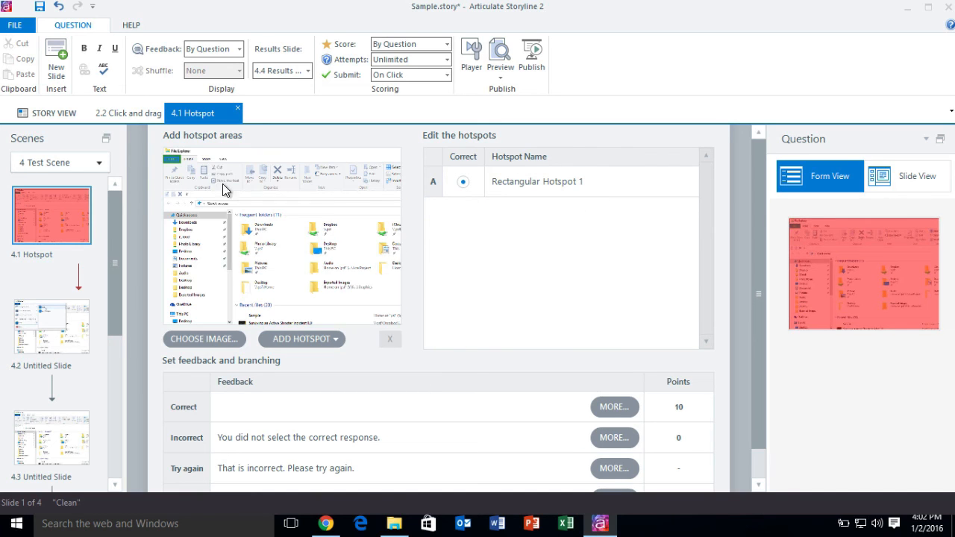
left_click(301, 339)
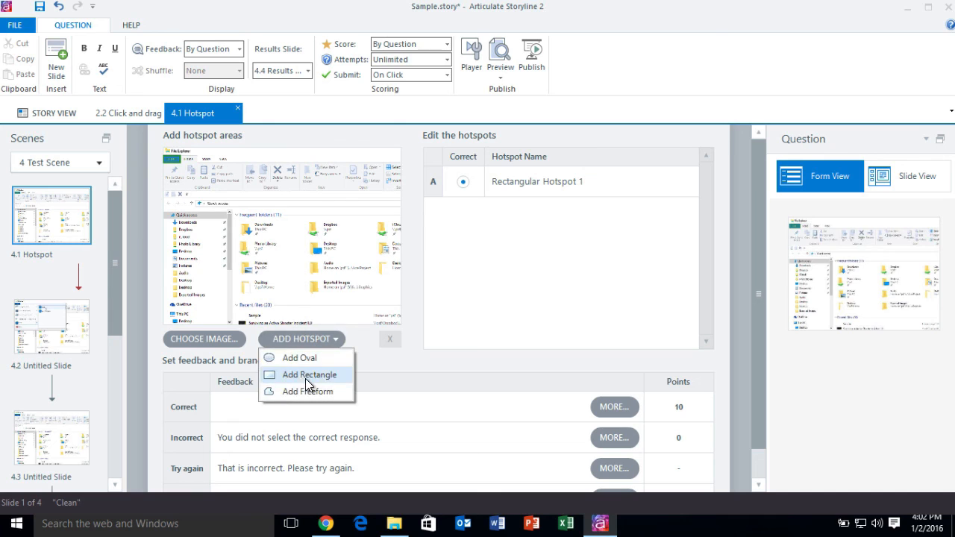
left_click(305, 375)
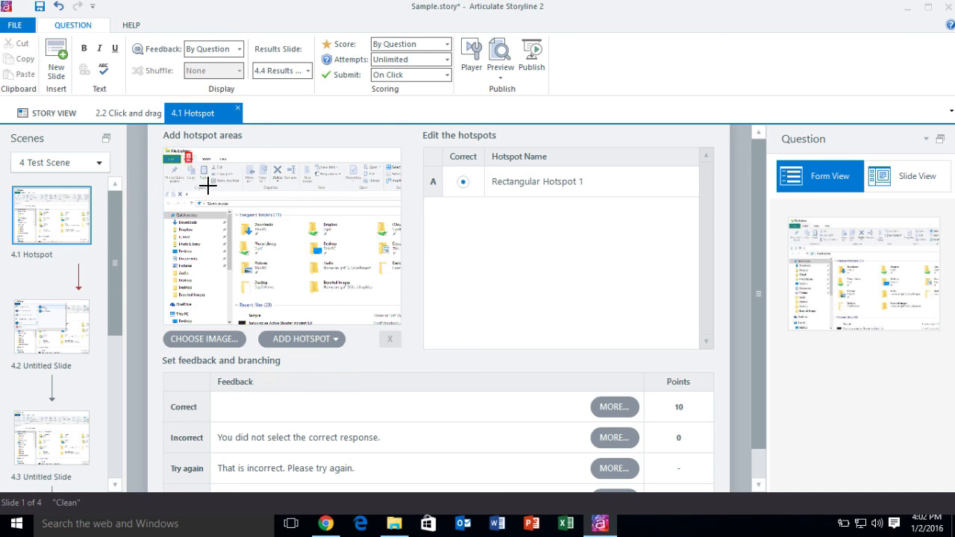
left_click_drag(208, 186, 398, 318)
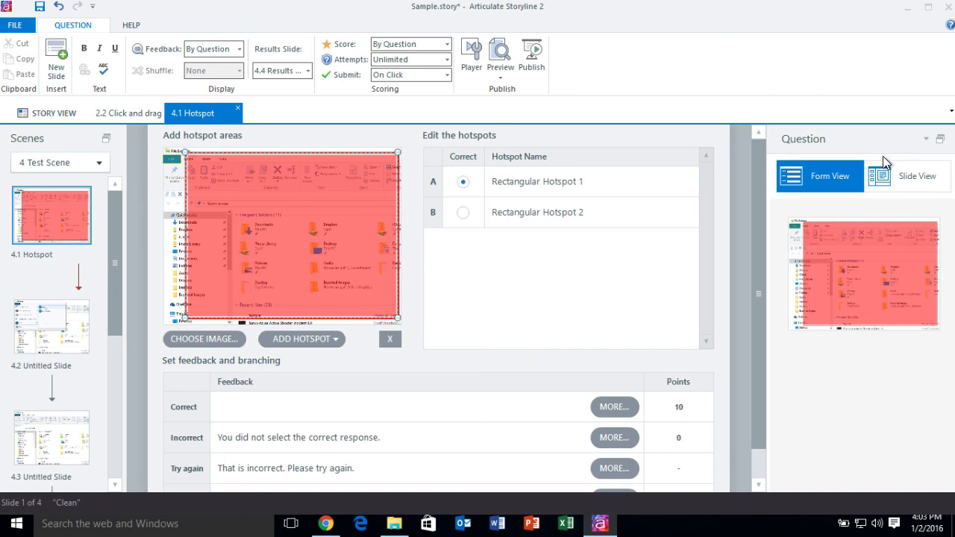
Show the question in Slide View and inspect the large rectangular hotspot and the small File hotspot.
left_click(922, 178)
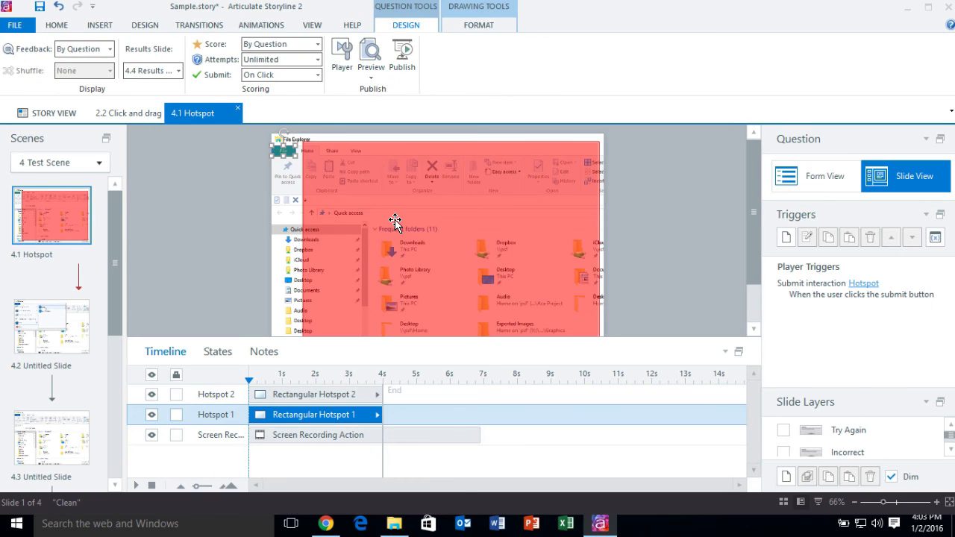
left_click(336, 154)
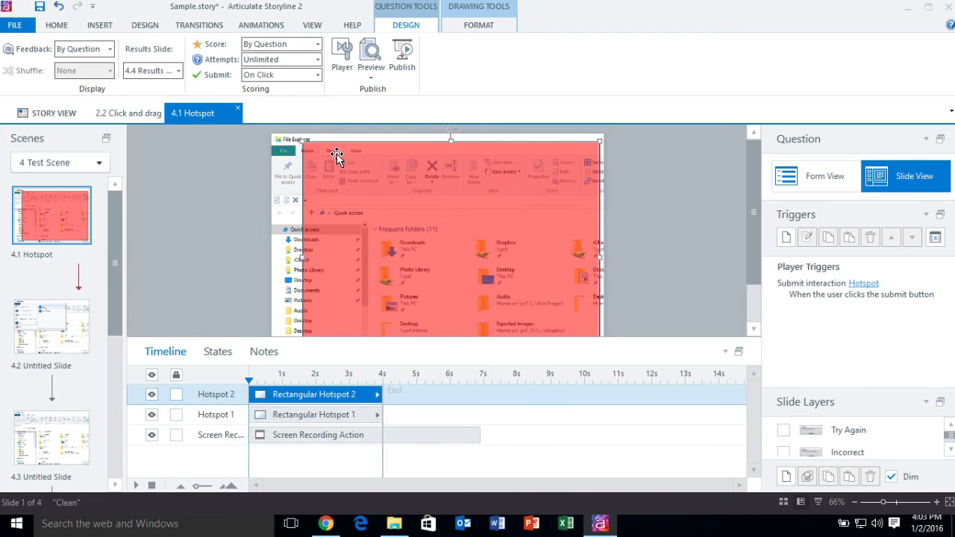
left_click(282, 151)
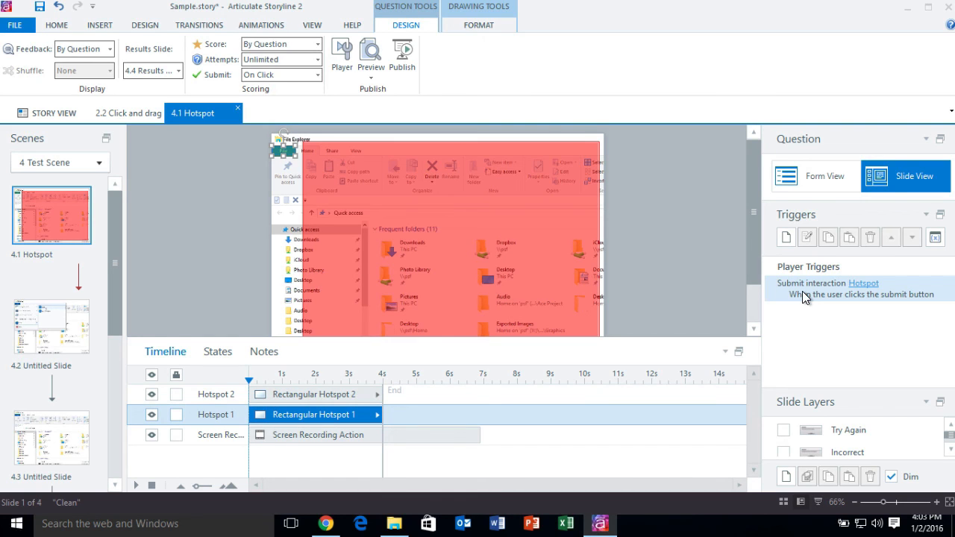
Enlarge the slide layers area, review the Incorrect and Try Again feedback layers, and return to the Hotspot base layer.
left_click_drag(826, 389, 829, 313)
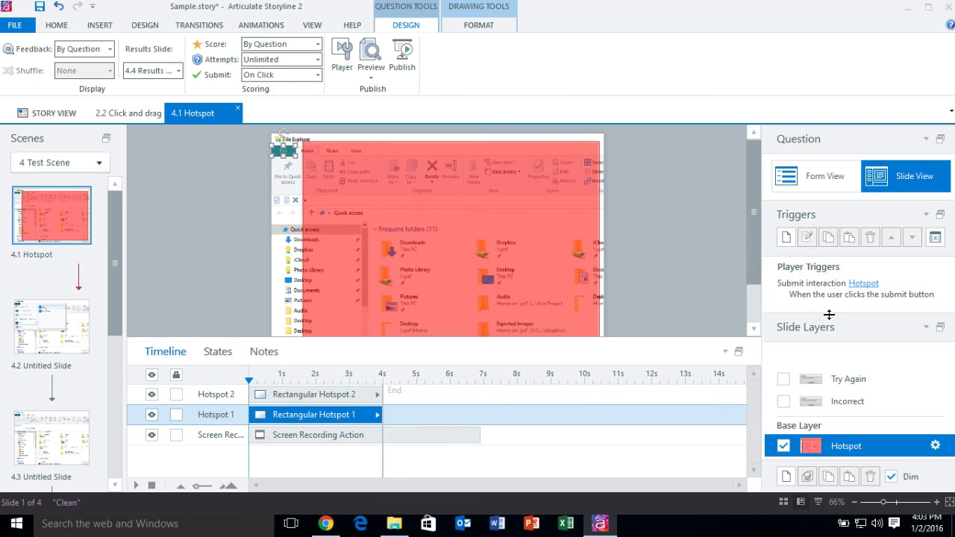
left_click(850, 400)
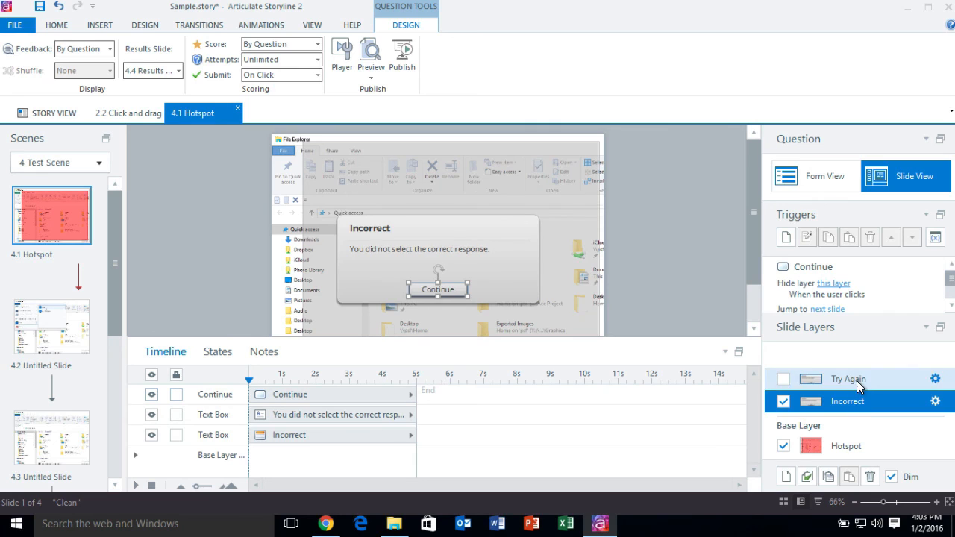
left_click(856, 381)
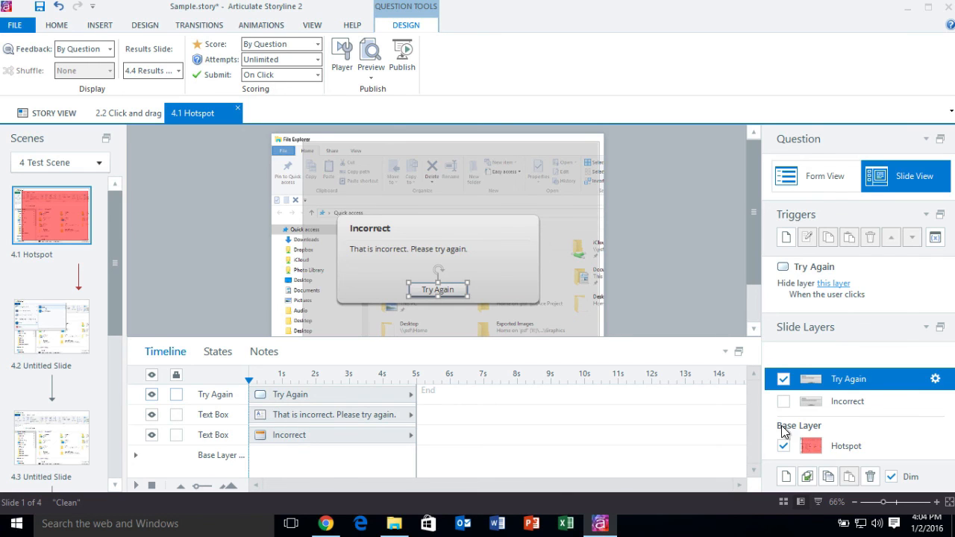
left_click(849, 450)
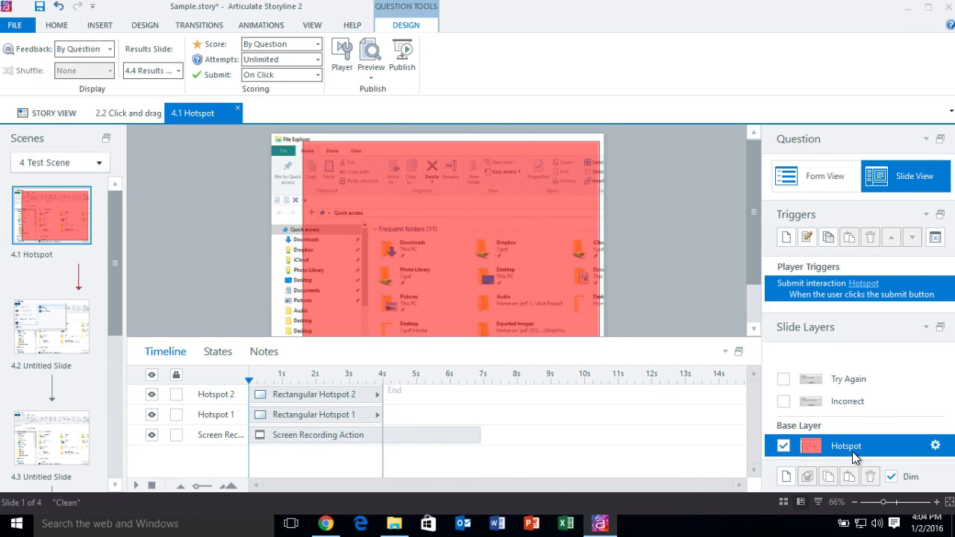